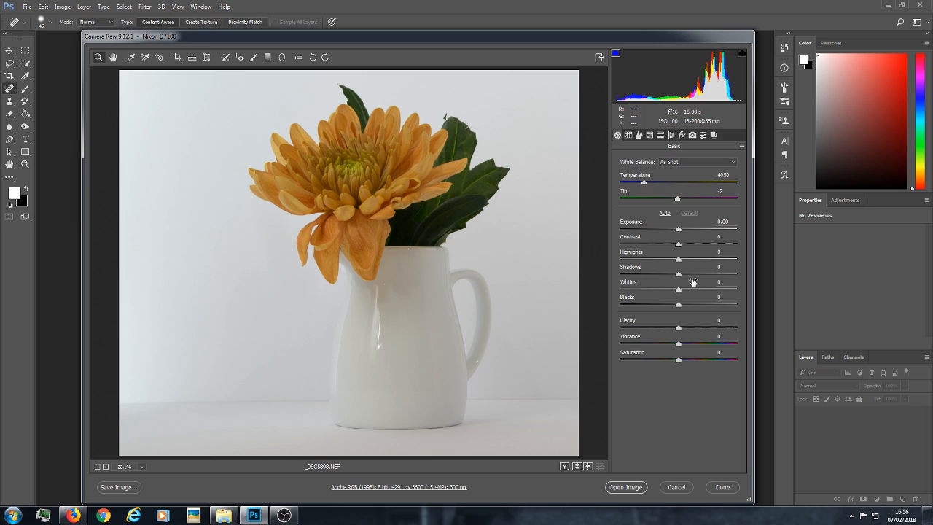
# Apply the Camera Raw Defaults to the flower photo and raise its overall Whites to about +63.
pyautogui.click(742, 147)
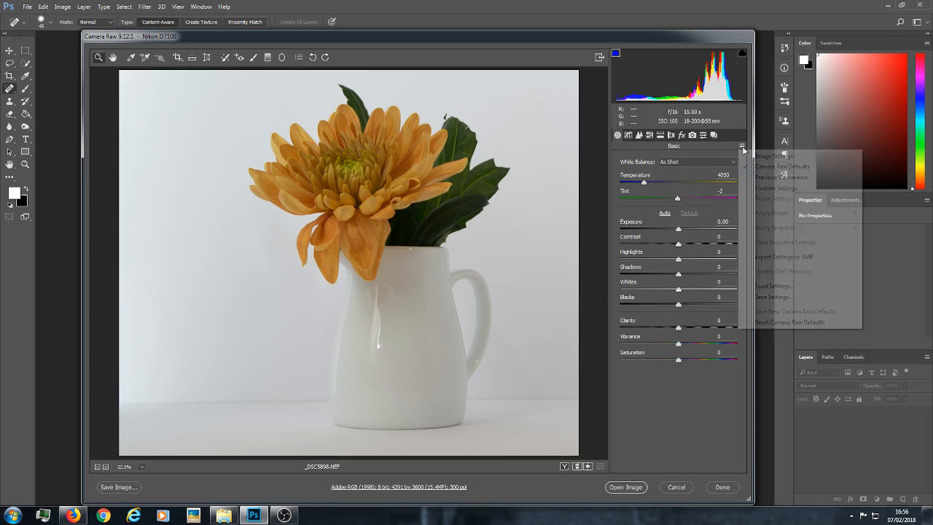
pyautogui.click(772, 167)
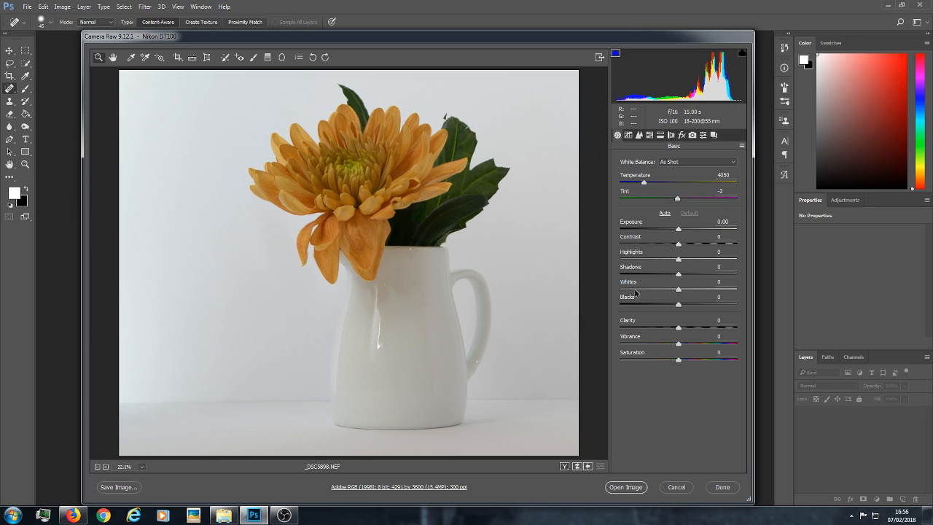
pyautogui.moveTo(679, 290); pyautogui.dragTo(715, 296)
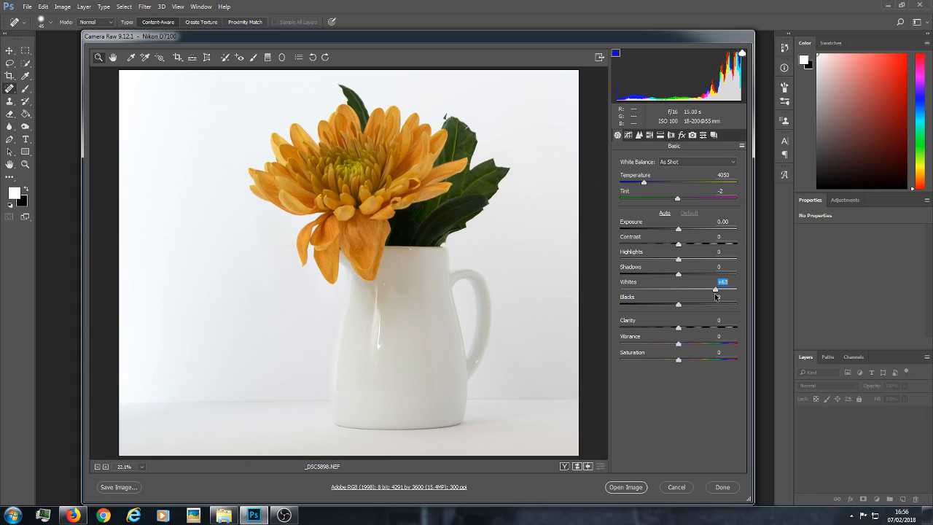
pyautogui.moveTo(716, 296); pyautogui.dragTo(715, 296)
# Activate the Adjustment Brush, reset its local correction settings and set the brush's Whites to +64.
pyautogui.click(254, 58)
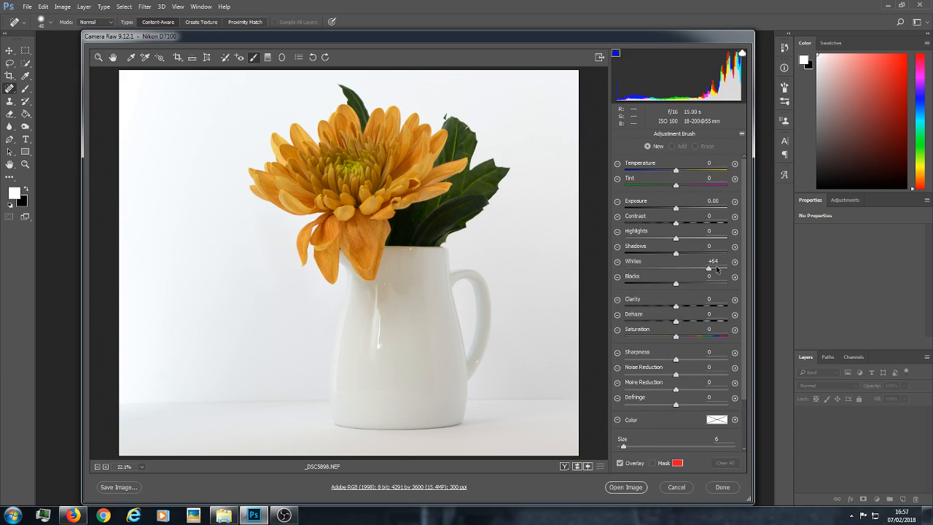
pyautogui.click(742, 134)
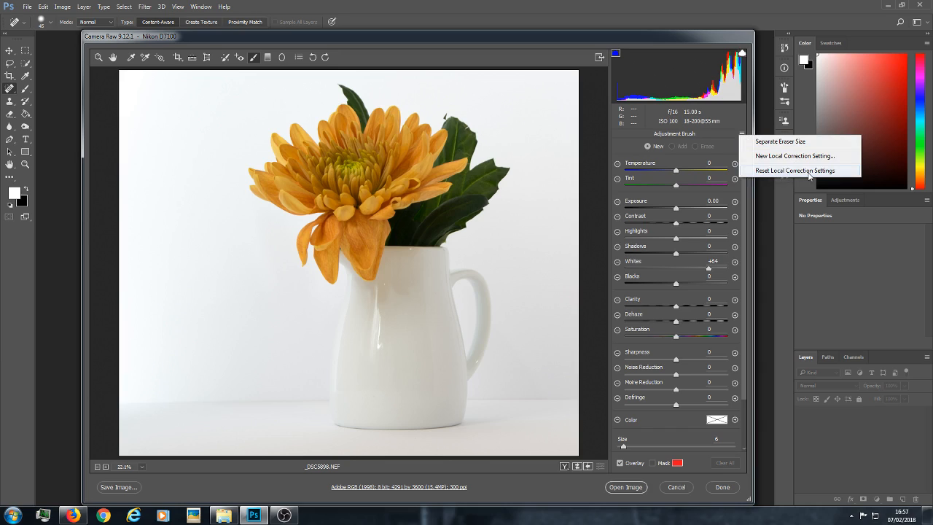
pyautogui.click(808, 172)
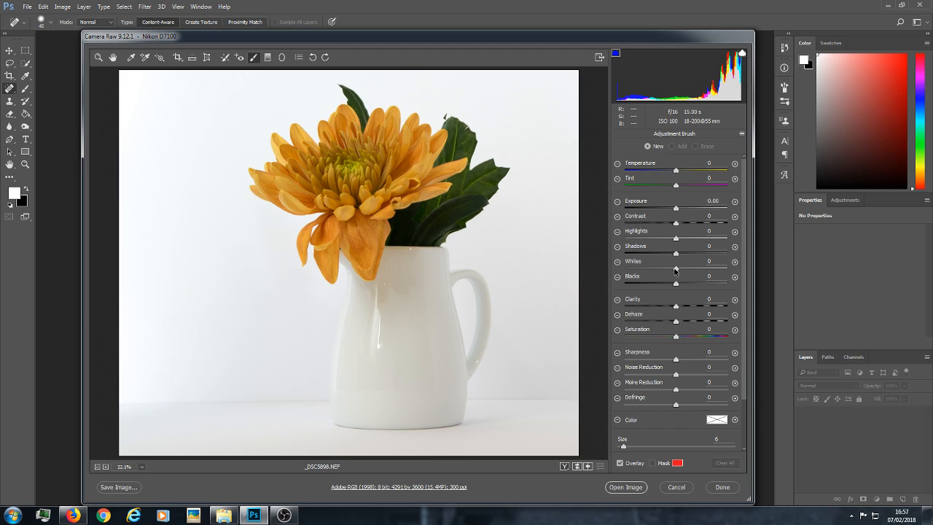
pyautogui.moveTo(675, 269); pyautogui.dragTo(707, 270)
# Start a new brush adjustment at size 14 and paint the backdrop white around the flower and jug.
pyautogui.click(648, 147)
pyautogui.press(']')
pyautogui.press(']')
pyautogui.press(']')
pyautogui.press(']')
pyautogui.press(']')
pyautogui.press(']')
pyautogui.press(']')
pyautogui.press(']')
pyautogui.press(']')
pyautogui.press(']')
pyautogui.press('[')
pyautogui.press('[')
pyautogui.press('[')
pyautogui.press('[')
pyautogui.press('[')
pyautogui.press('[')
pyautogui.moveTo(170, 280)
pyautogui.mouseDown()
pyautogui.moveTo(193, 364)
pyautogui.moveTo(190, 437)
pyautogui.moveTo(107, 411)
pyautogui.moveTo(99, 328)
pyautogui.mouseUp()
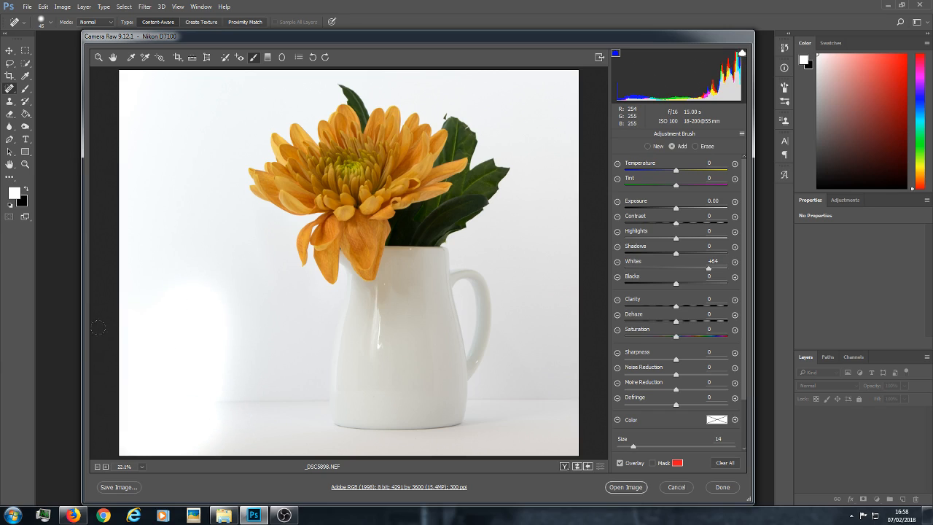
pyautogui.moveTo(150, 426)
pyautogui.mouseDown()
pyautogui.moveTo(240, 314)
pyautogui.moveTo(204, 138)
pyautogui.mouseUp()
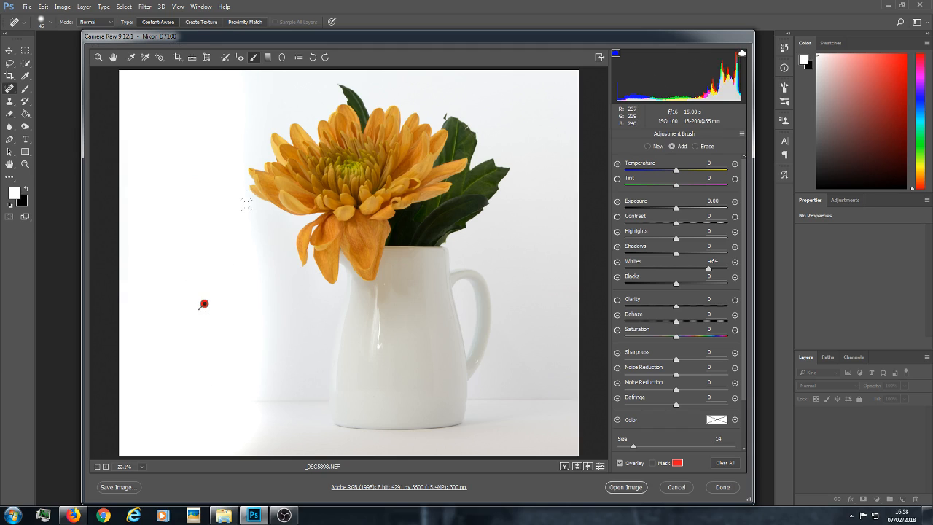
pyautogui.moveTo(246, 203)
pyautogui.mouseDown()
pyautogui.moveTo(266, 254)
pyautogui.moveTo(265, 276)
pyautogui.moveTo(252, 408)
pyautogui.moveTo(254, 272)
pyautogui.moveTo(240, 401)
pyautogui.mouseUp()
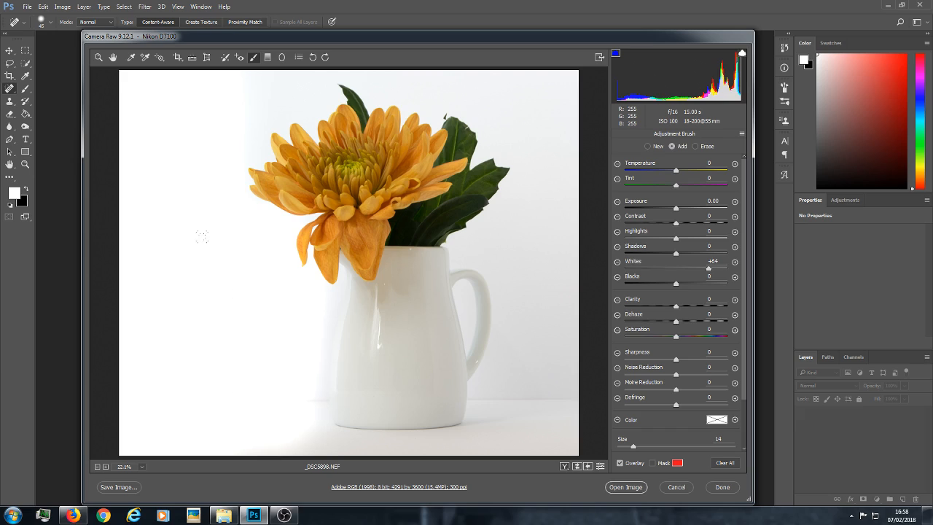
pyautogui.moveTo(209, 99)
pyautogui.mouseDown()
pyautogui.moveTo(209, 139)
pyautogui.moveTo(298, 90)
pyautogui.moveTo(230, 83)
pyautogui.moveTo(285, 83)
pyautogui.mouseUp()
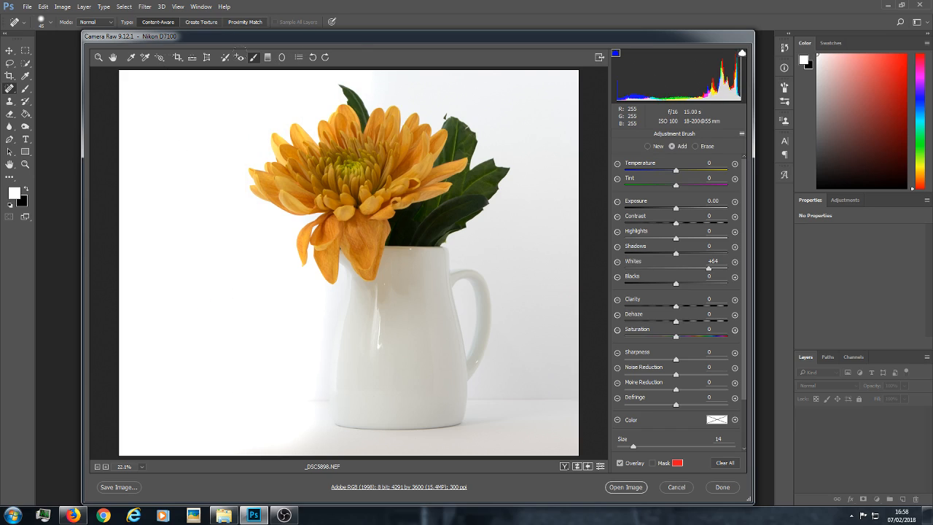
pyautogui.moveTo(387, 84)
pyautogui.mouseDown()
pyautogui.moveTo(488, 110)
pyautogui.moveTo(470, 97)
pyautogui.moveTo(506, 81)
pyautogui.moveTo(537, 150)
pyautogui.moveTo(525, 208)
pyautogui.moveTo(555, 229)
pyautogui.moveTo(506, 200)
pyautogui.moveTo(533, 252)
pyautogui.moveTo(546, 409)
pyautogui.moveTo(525, 445)
pyautogui.moveTo(488, 413)
pyautogui.moveTo(523, 408)
pyautogui.moveTo(522, 417)
pyautogui.mouseUp()
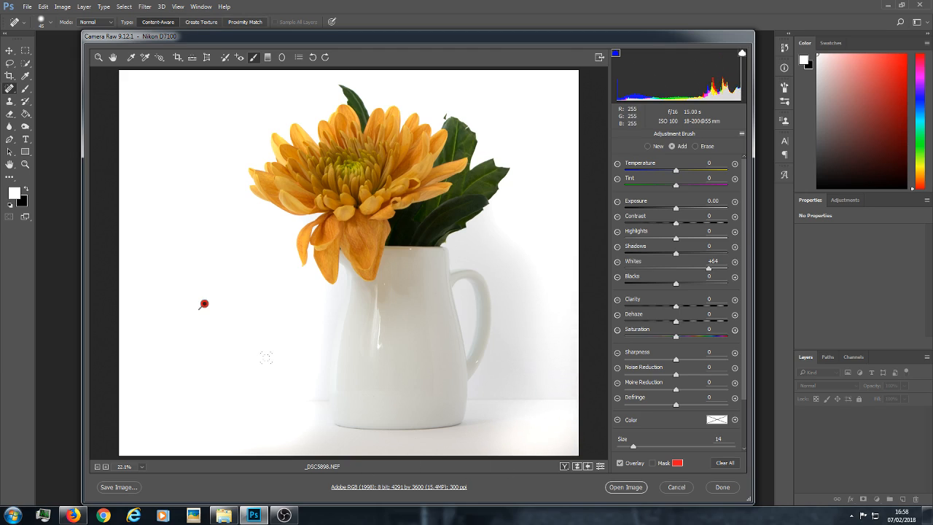
# Reduce the Adjustment Brush to size 4 and whiten the background along the jug's left edge and beneath its base.
pyautogui.press('[')
pyautogui.press('[')
pyautogui.press('[')
pyautogui.press('[')
pyautogui.press('[')
pyautogui.press('[')
pyautogui.press('[')
pyautogui.press('[')
pyautogui.press('[')
pyautogui.press('[')
pyautogui.moveTo(336, 270)
pyautogui.mouseDown()
pyautogui.moveTo(307, 458)
pyautogui.moveTo(335, 445)
pyautogui.mouseUp()
pyautogui.moveTo(349, 444)
pyautogui.mouseDown()
pyautogui.moveTo(322, 436)
pyautogui.moveTo(548, 443)
pyautogui.mouseUp()
pyautogui.moveTo(449, 441); pyautogui.dragTo(544, 433)
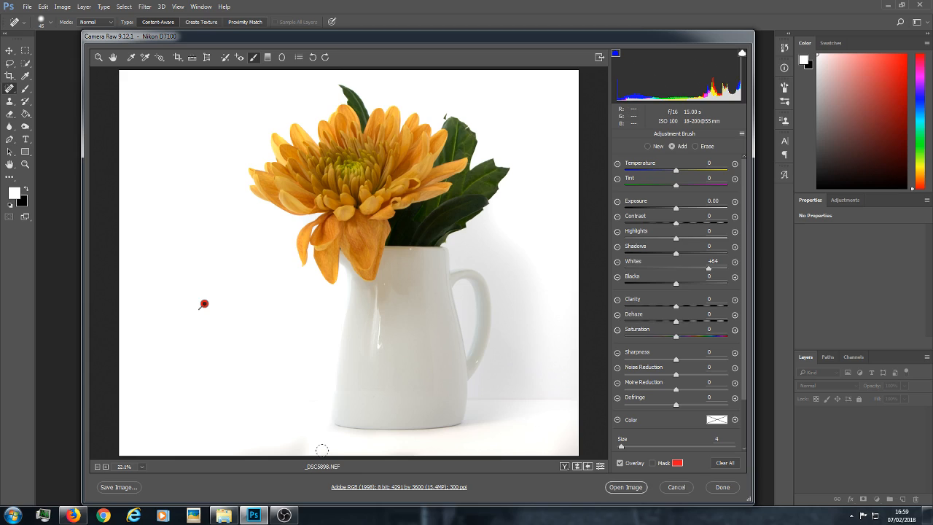
pyautogui.moveTo(388, 443)
pyautogui.mouseDown()
pyautogui.moveTo(439, 442)
pyautogui.moveTo(396, 441)
pyautogui.moveTo(475, 434)
pyautogui.mouseUp()
# Paint the adjustment over the grey backdrop and surface on the jug's right side, around the handle and up to the leaves.
pyautogui.moveTo(475, 395); pyautogui.dragTo(570, 394)
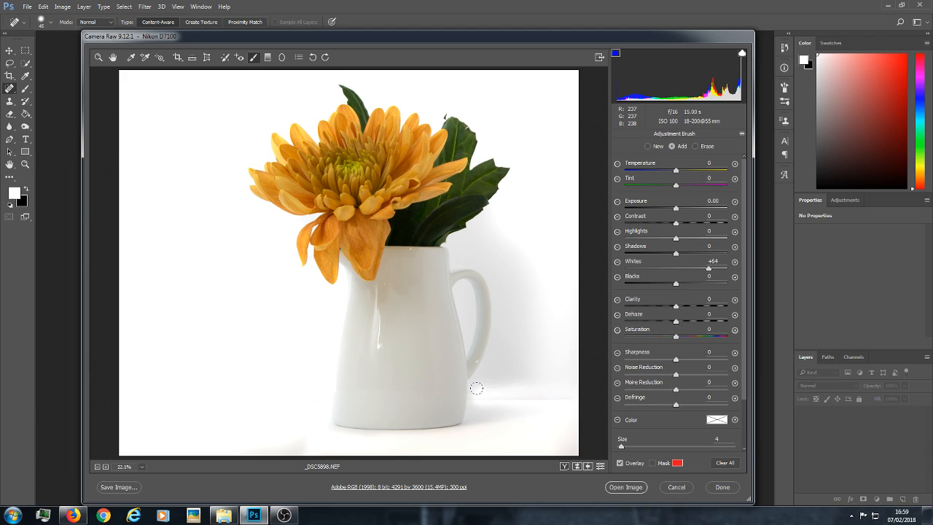
pyautogui.moveTo(479, 390)
pyautogui.mouseDown()
pyautogui.moveTo(475, 405)
pyautogui.moveTo(525, 406)
pyautogui.moveTo(459, 405)
pyautogui.mouseUp()
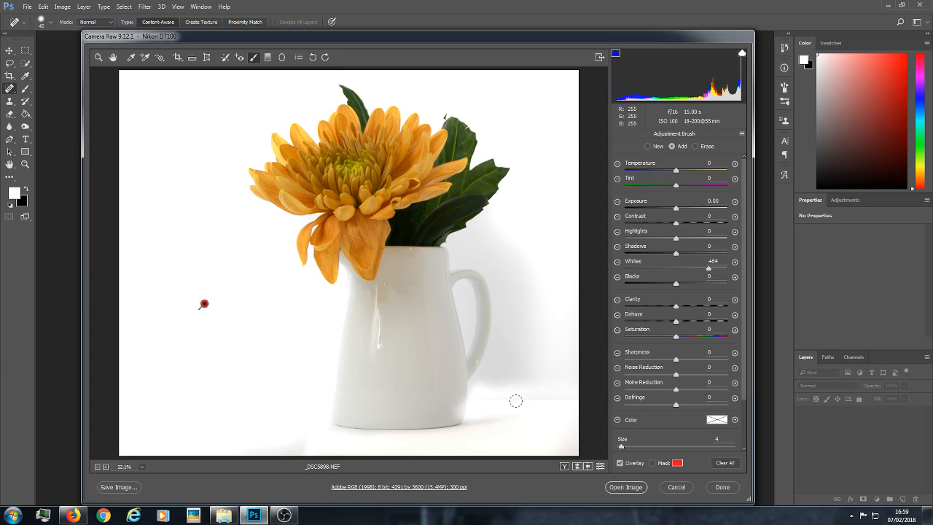
pyautogui.moveTo(466, 438); pyautogui.dragTo(577, 434)
pyautogui.moveTo(480, 377)
pyautogui.mouseDown()
pyautogui.moveTo(495, 290)
pyautogui.moveTo(495, 346)
pyautogui.moveTo(506, 295)
pyautogui.moveTo(502, 376)
pyautogui.moveTo(544, 376)
pyautogui.moveTo(566, 390)
pyautogui.moveTo(539, 392)
pyautogui.moveTo(548, 372)
pyautogui.moveTo(530, 307)
pyautogui.moveTo(519, 355)
pyautogui.moveTo(509, 325)
pyautogui.moveTo(509, 362)
pyautogui.moveTo(520, 236)
pyautogui.moveTo(511, 297)
pyautogui.moveTo(499, 242)
pyautogui.moveTo(506, 283)
pyautogui.moveTo(498, 250)
pyautogui.moveTo(514, 271)
pyautogui.moveTo(488, 237)
pyautogui.moveTo(479, 243)
pyautogui.moveTo(492, 256)
pyautogui.moveTo(452, 240)
pyautogui.moveTo(477, 220)
pyautogui.mouseUp()
pyautogui.moveTo(456, 251)
pyautogui.mouseDown()
pyautogui.moveTo(478, 255)
pyautogui.moveTo(496, 283)
pyautogui.mouseUp()
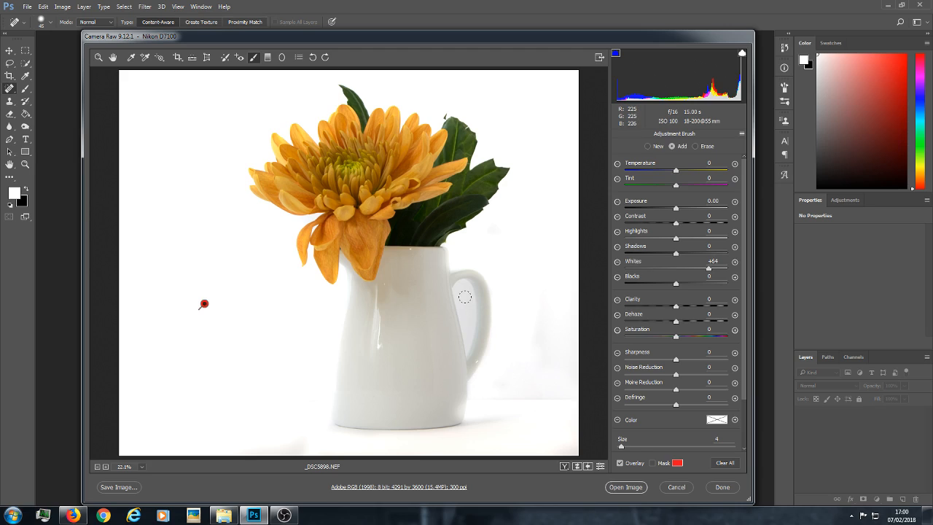
# Reduce the brush to size 3 and whiten the background inside the jug's handle opening.
pyautogui.press('[')
pyautogui.press('Delete')
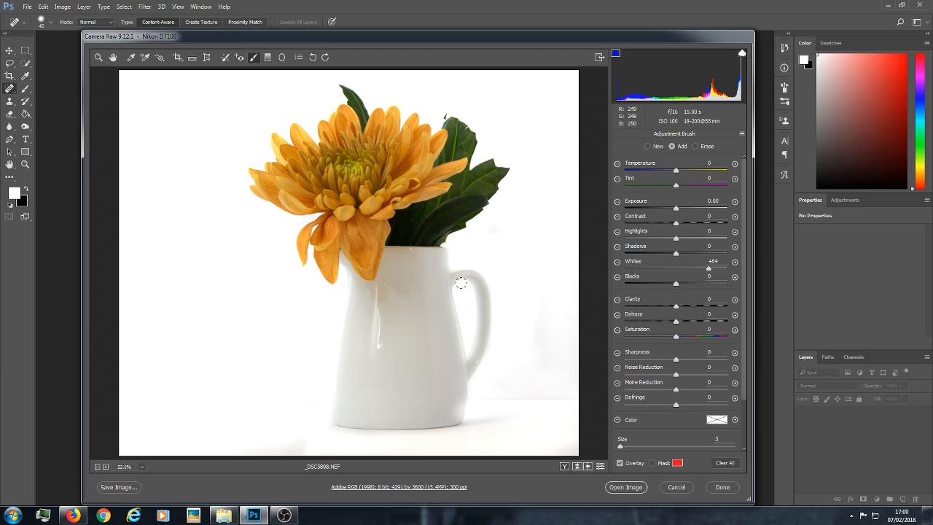
pyautogui.moveTo(472, 323)
pyautogui.mouseDown()
pyautogui.moveTo(471, 353)
pyautogui.moveTo(465, 295)
pyautogui.mouseUp()
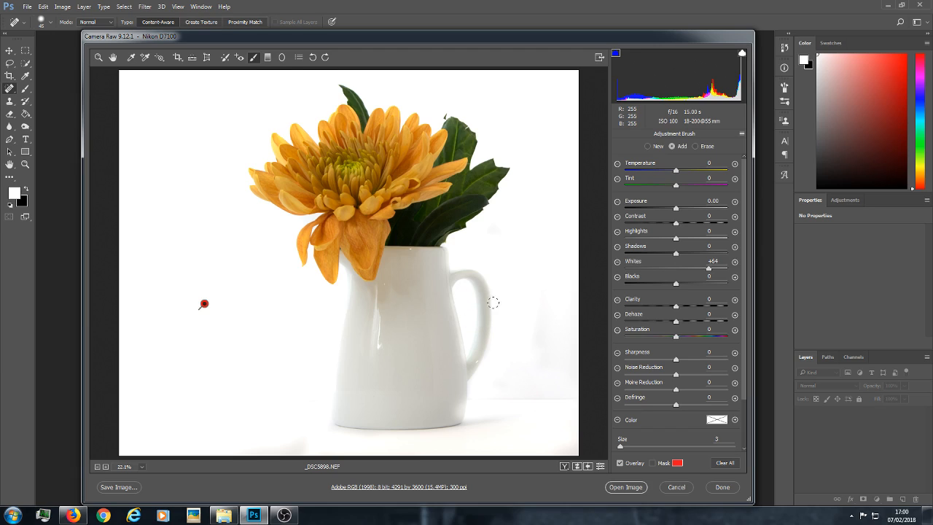
# Erase the adjustment from the jug's lower right edge and brush it back onto the background just beside it.
pyautogui.click(695, 146)
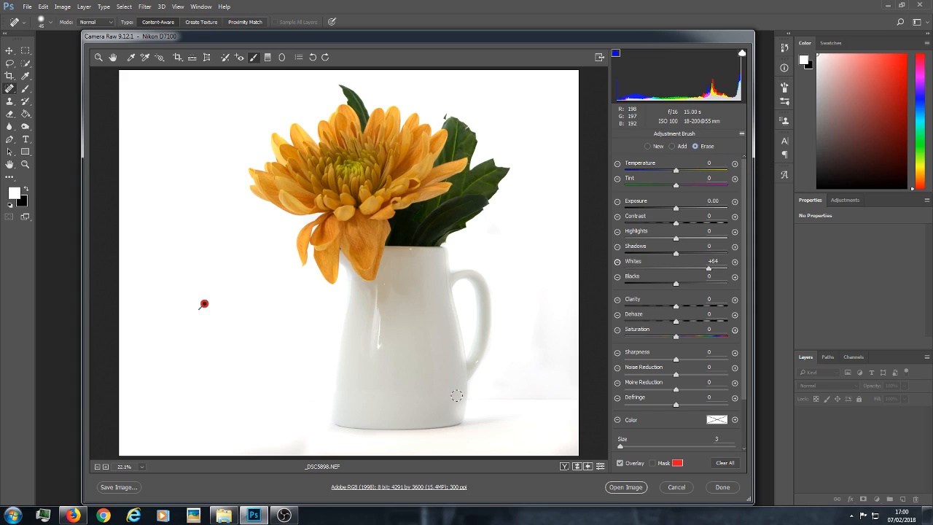
pyautogui.moveTo(457, 396); pyautogui.dragTo(458, 418)
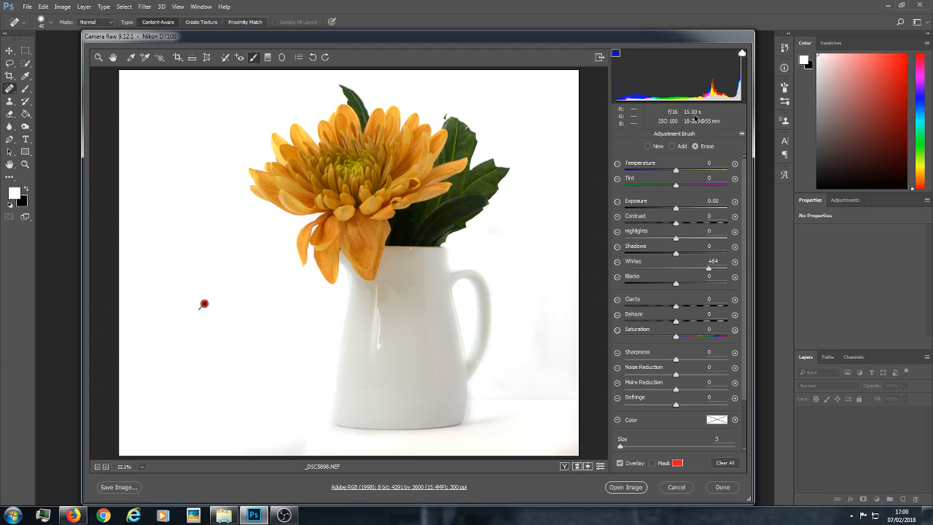
pyautogui.click(674, 146)
pyautogui.moveTo(477, 389); pyautogui.dragTo(474, 392)
pyautogui.moveTo(469, 416); pyautogui.dragTo(504, 410)
# Paint the narrow parts of the handle opening and the area above the handle joint with a size 1 brush.
pyautogui.moveTo(471, 307); pyautogui.dragTo(473, 309)
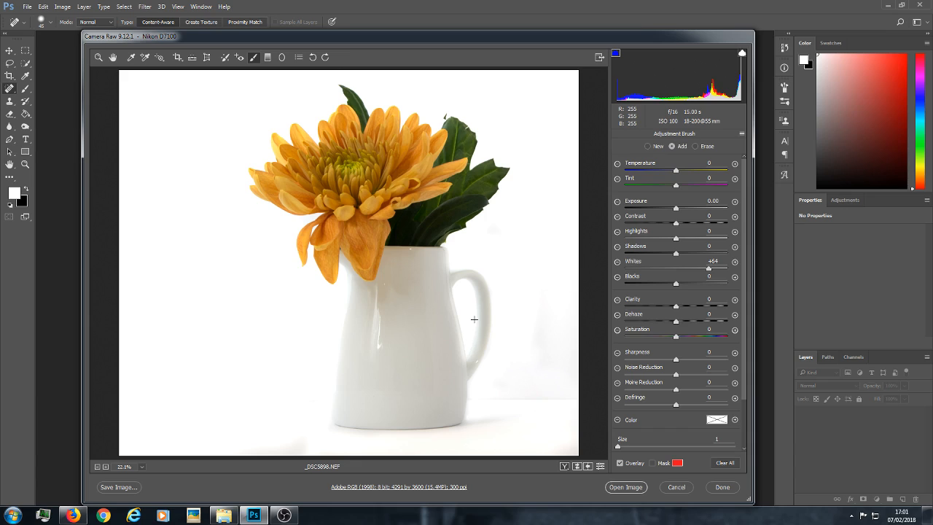
pyautogui.moveTo(469, 296)
pyautogui.mouseDown()
pyautogui.moveTo(449, 272)
pyautogui.moveTo(456, 262)
pyautogui.mouseUp()
pyautogui.click(449, 268)
# Show the brush mask and fill the missed patches at the left edge and beside the petals with a size 12 brush.
pyautogui.click(653, 463)
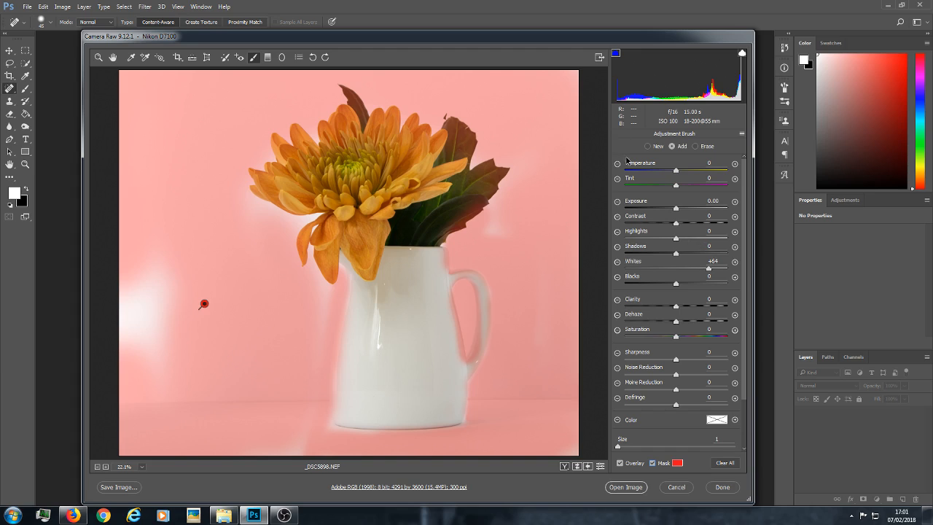
pyautogui.press(']')
pyautogui.press(']')
pyautogui.moveTo(147, 248)
pyautogui.mouseDown()
pyautogui.moveTo(115, 227)
pyautogui.moveTo(108, 350)
pyautogui.mouseUp()
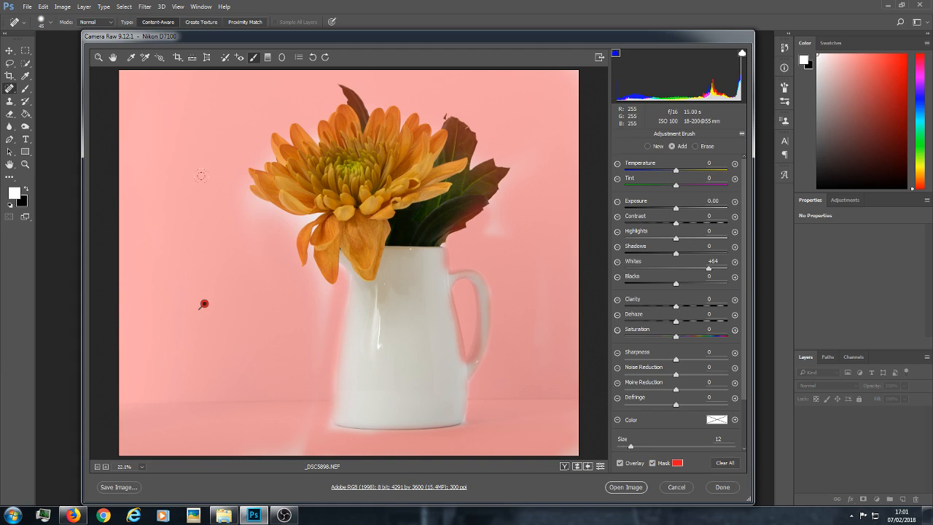
pyautogui.moveTo(222, 197)
pyautogui.mouseDown()
pyautogui.moveTo(229, 208)
pyautogui.moveTo(253, 210)
pyautogui.mouseUp()
# Reduce the brush to size 4 and fill the remaining mask gaps around the petals, the jug and the right-hand leaves.
pyautogui.press('[')
pyautogui.press('[')
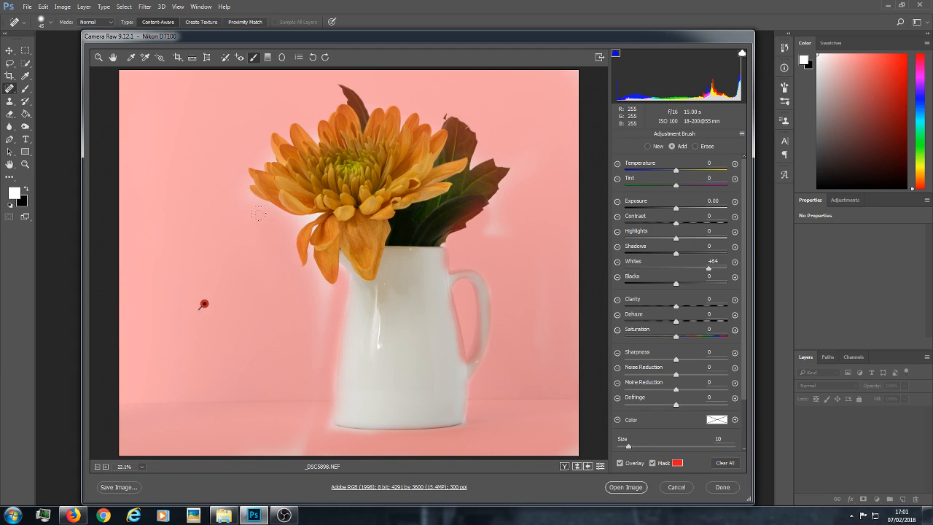
pyautogui.press('[')
pyautogui.press('[')
pyautogui.press('[')
pyautogui.moveTo(320, 216)
pyautogui.mouseDown()
pyautogui.moveTo(283, 222)
pyautogui.moveTo(235, 185)
pyautogui.moveTo(267, 135)
pyautogui.mouseUp()
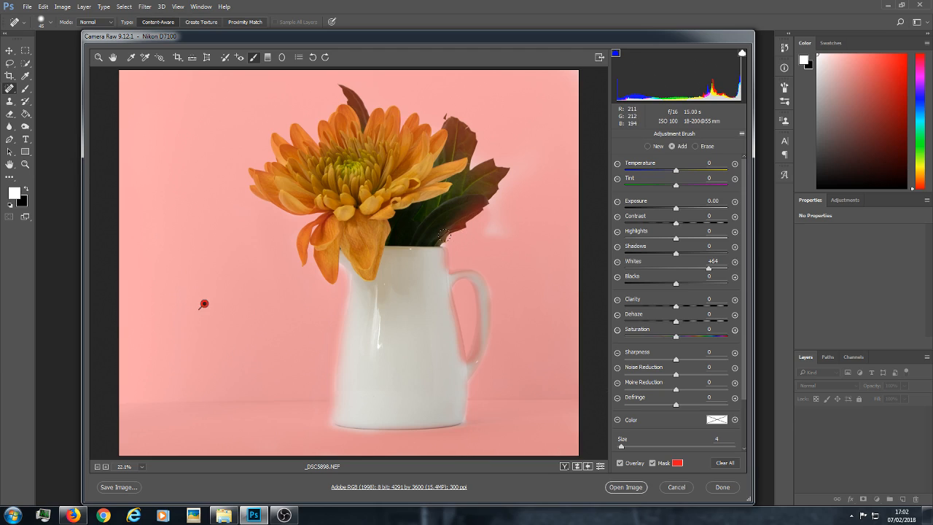
pyautogui.moveTo(444, 236)
pyautogui.mouseDown()
pyautogui.moveTo(487, 218)
pyautogui.moveTo(509, 230)
pyautogui.moveTo(508, 160)
pyautogui.moveTo(493, 197)
pyautogui.moveTo(477, 158)
pyautogui.moveTo(514, 169)
pyautogui.moveTo(503, 206)
pyautogui.mouseUp()
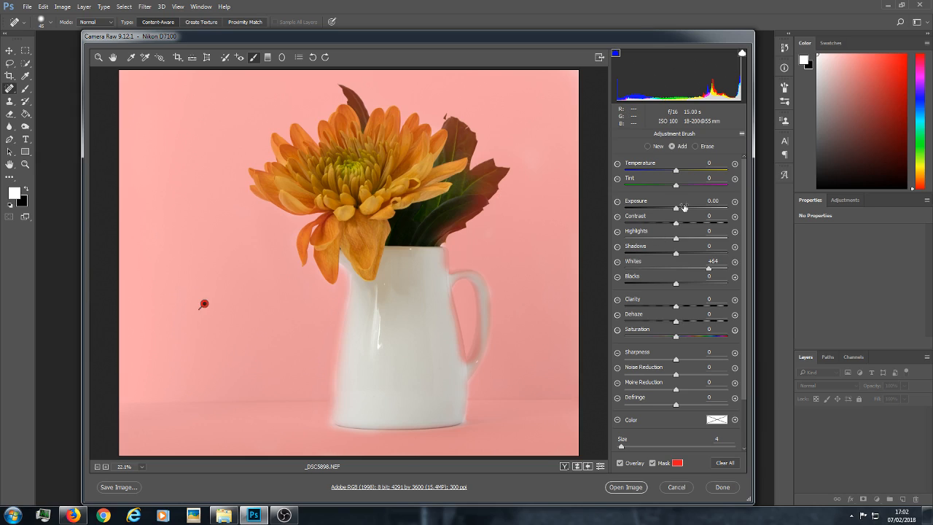
# Erase the mask spill from the jug's right edge and along the handle, using a size 2 brush for the handle.
pyautogui.click(695, 147)
pyautogui.moveTo(453, 366); pyautogui.dragTo(449, 353)
pyautogui.press('[')
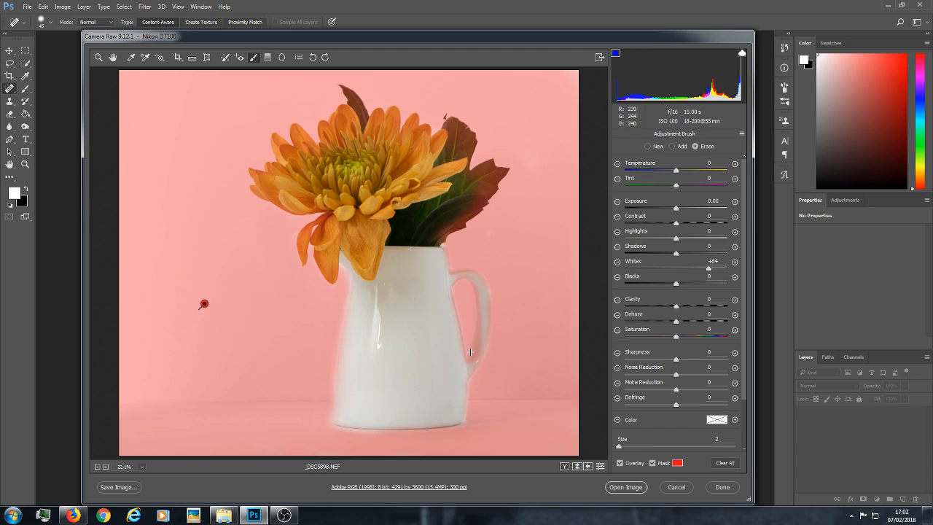
pyautogui.moveTo(449, 278); pyautogui.dragTo(473, 275)
pyautogui.moveTo(459, 274)
pyautogui.mouseDown()
pyautogui.moveTo(481, 335)
pyautogui.moveTo(468, 363)
pyautogui.moveTo(483, 321)
pyautogui.moveTo(471, 368)
pyautogui.mouseUp()
pyautogui.moveTo(482, 290)
pyautogui.mouseDown()
pyautogui.moveTo(479, 345)
pyautogui.moveTo(482, 294)
pyautogui.mouseUp()
pyautogui.moveTo(478, 348); pyautogui.dragTo(474, 362)
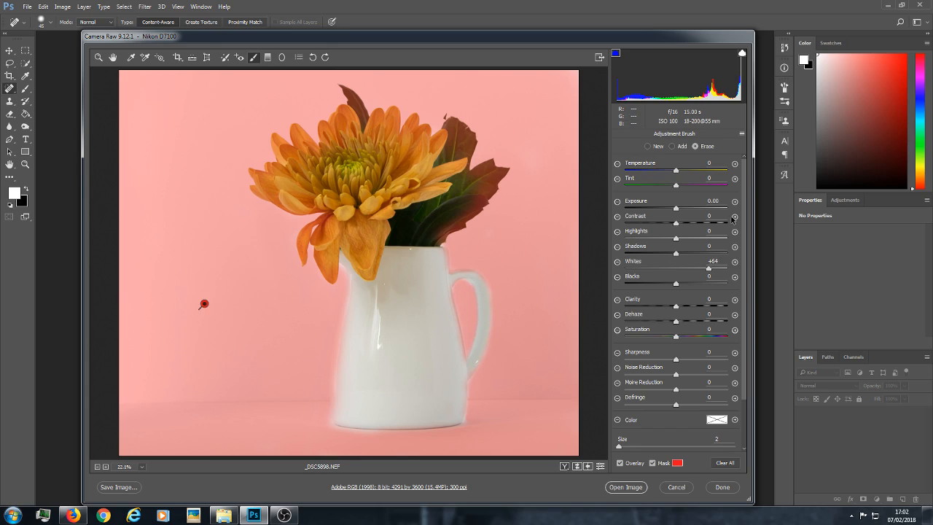
# Add the adjustment back inside the handle opening and hide the mask overlay.
pyautogui.click(672, 146)
pyautogui.moveTo(461, 284); pyautogui.dragTo(474, 301)
pyautogui.click(654, 463)
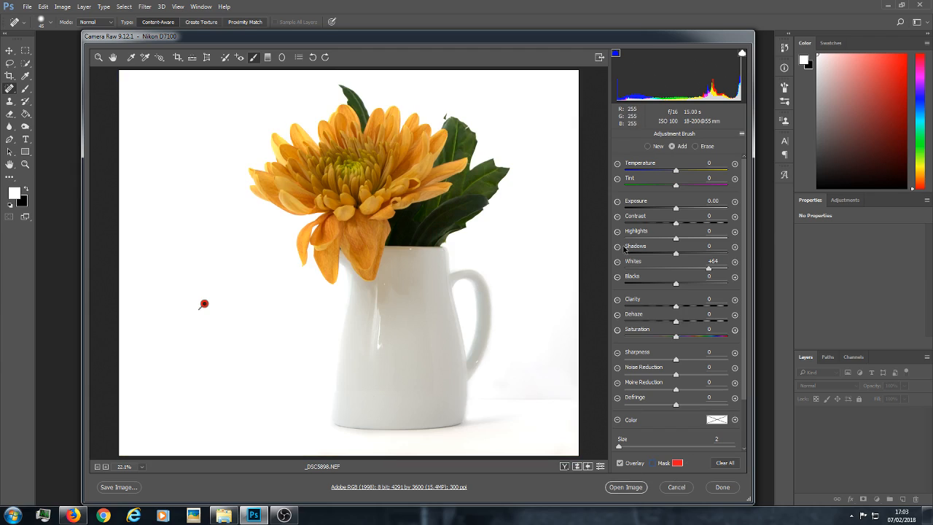
# Erase the whitening from the handle's upper curve and from the flower's inner petals.
pyautogui.click(696, 145)
pyautogui.moveTo(471, 279); pyautogui.dragTo(481, 300)
pyautogui.moveTo(363, 159)
pyautogui.mouseDown()
pyautogui.moveTo(335, 150)
pyautogui.moveTo(354, 156)
pyautogui.moveTo(343, 186)
pyautogui.moveTo(301, 196)
pyautogui.moveTo(333, 176)
pyautogui.moveTo(341, 196)
pyautogui.moveTo(314, 188)
pyautogui.mouseUp()
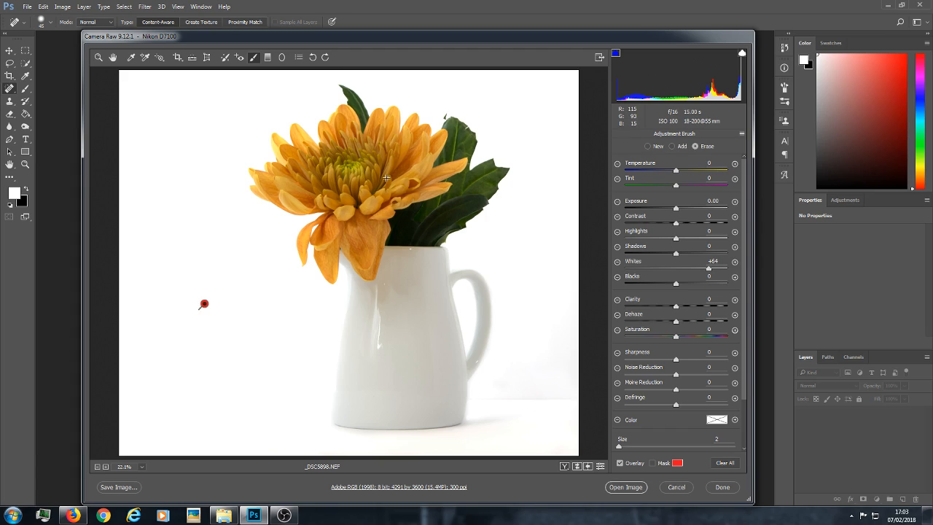
# Show the mask, erase its spill from the petals and leaves with brush sizes 10 and 4, and hide the mask again.
pyautogui.click(652, 463)
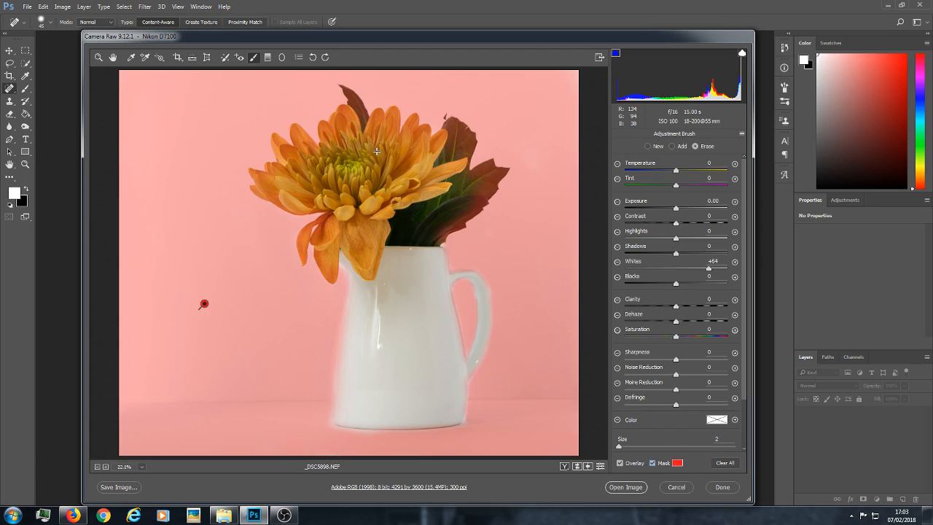
pyautogui.press(']')
pyautogui.press(']')
pyautogui.press(']')
pyautogui.press(']')
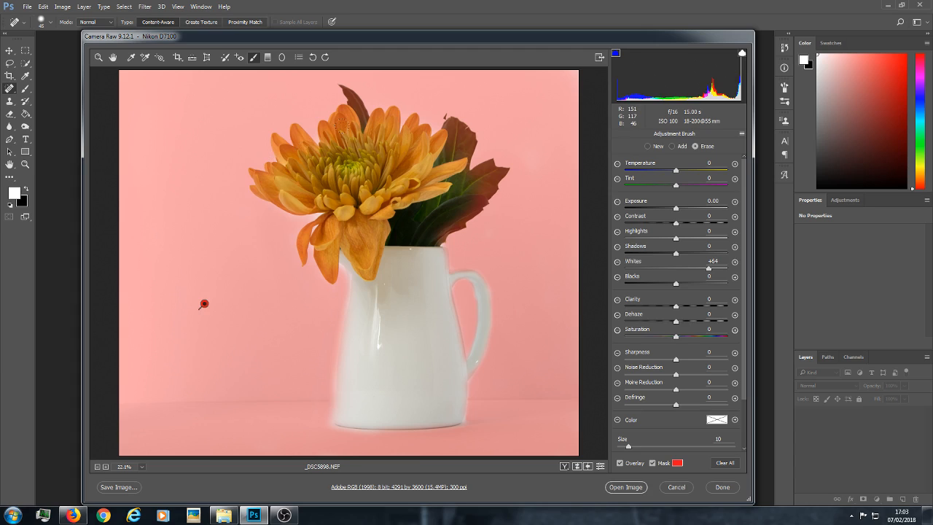
pyautogui.press('[')
pyautogui.press('[')
pyautogui.press('[')
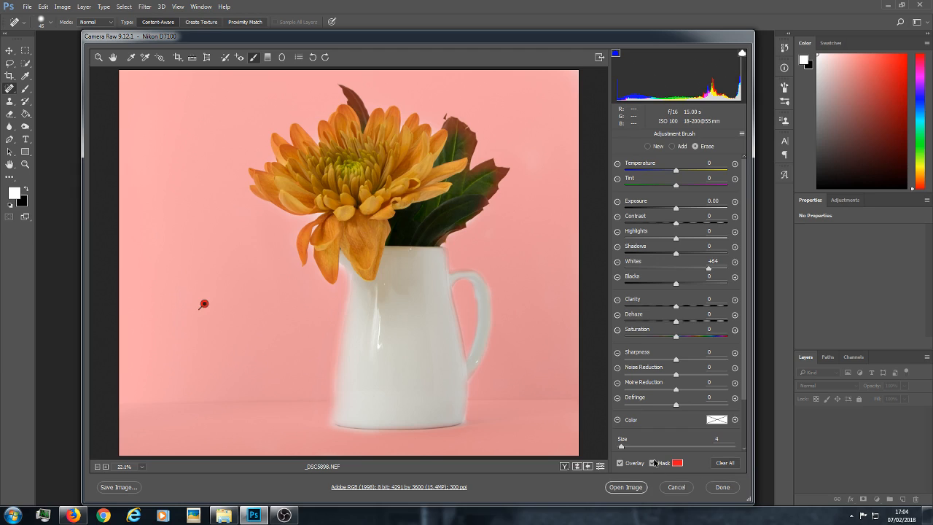
pyautogui.click(653, 462)
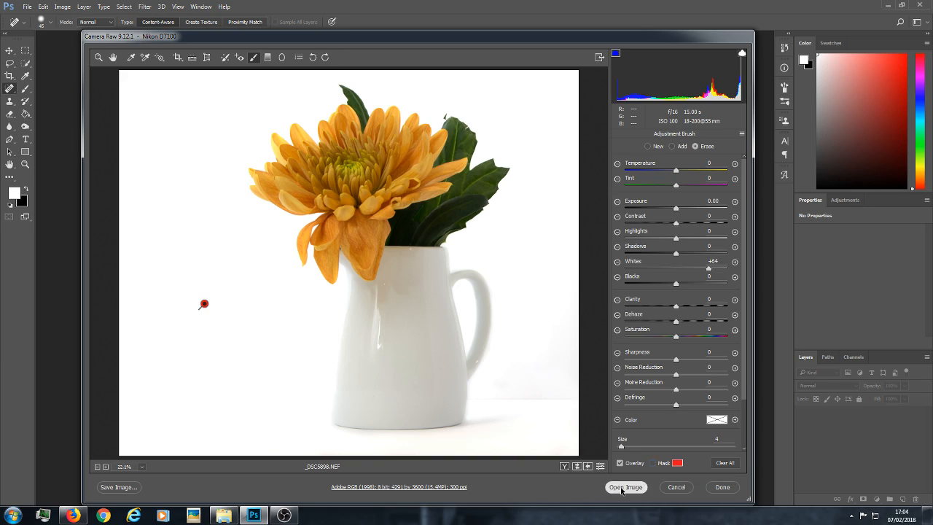
# Open the edited raw image in Photoshop and remove the bright reflections on the jug's body with the healing brush.
pyautogui.click(613, 487)
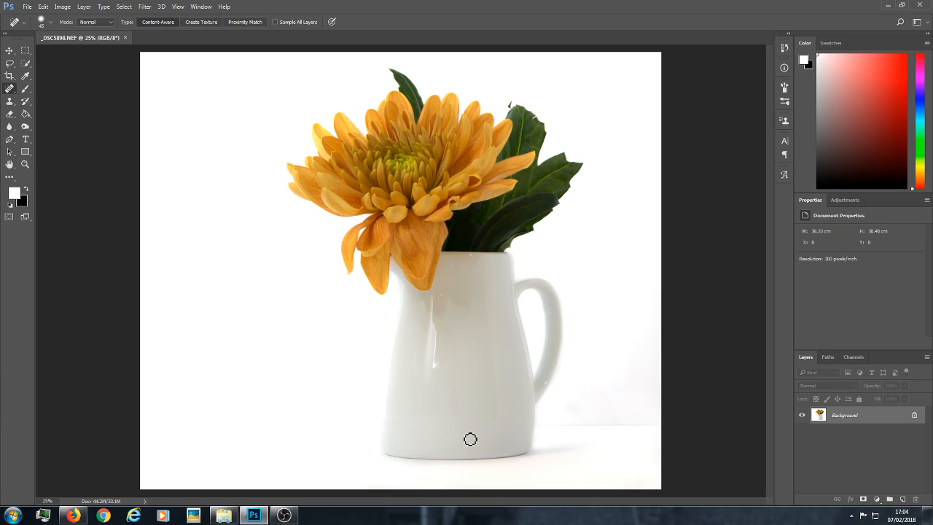
pyautogui.click(435, 427)
pyautogui.moveTo(440, 338); pyautogui.dragTo(441, 368)
pyautogui.click(440, 296)
# Duplicate the Background layer under the name Background copy.
pyautogui.click(84, 7)
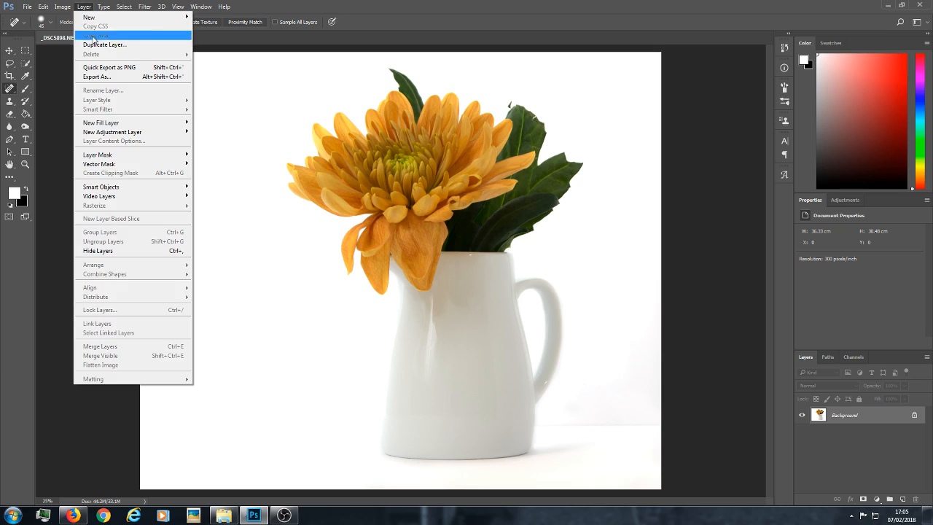
pyautogui.click(102, 46)
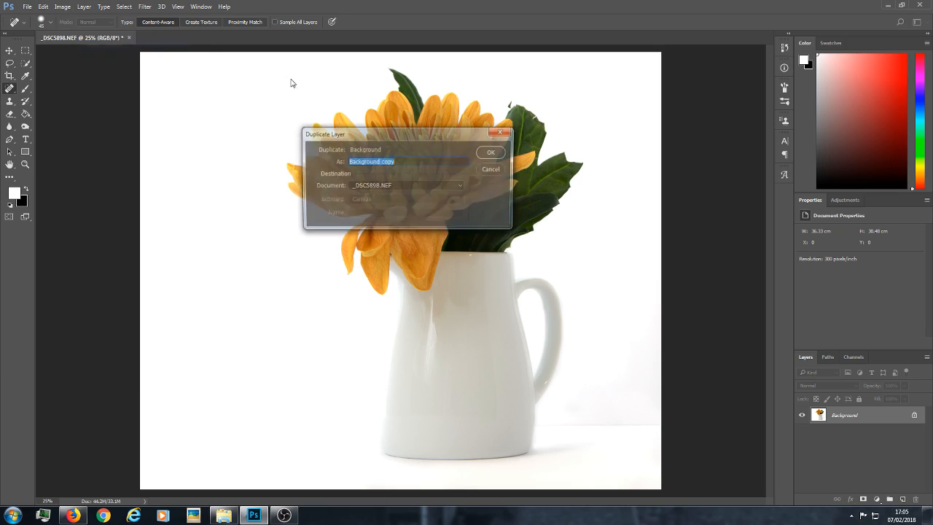
pyautogui.click(491, 153)
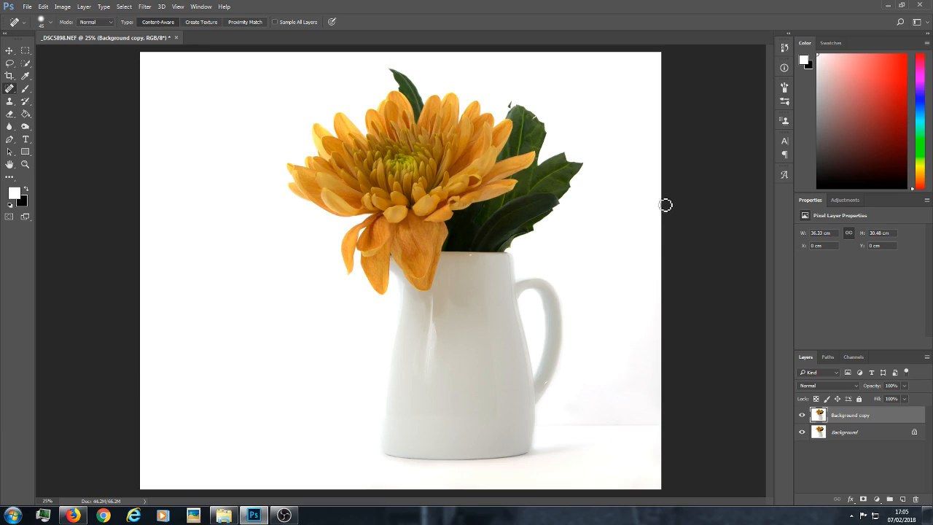
# Open the copied layer in the Camera Raw filter and set luminance to Oranges +36, Yellows +32 and Greens +25.
pyautogui.click(146, 10)
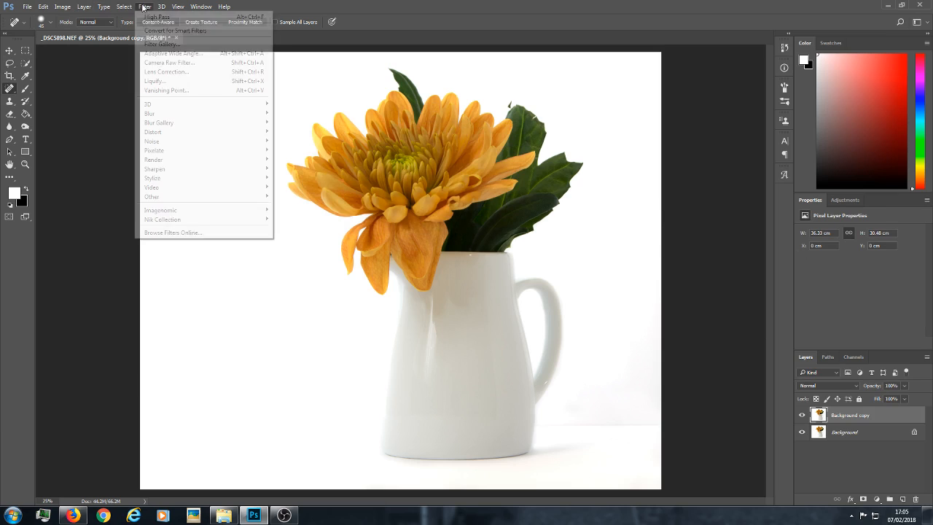
pyautogui.click(153, 66)
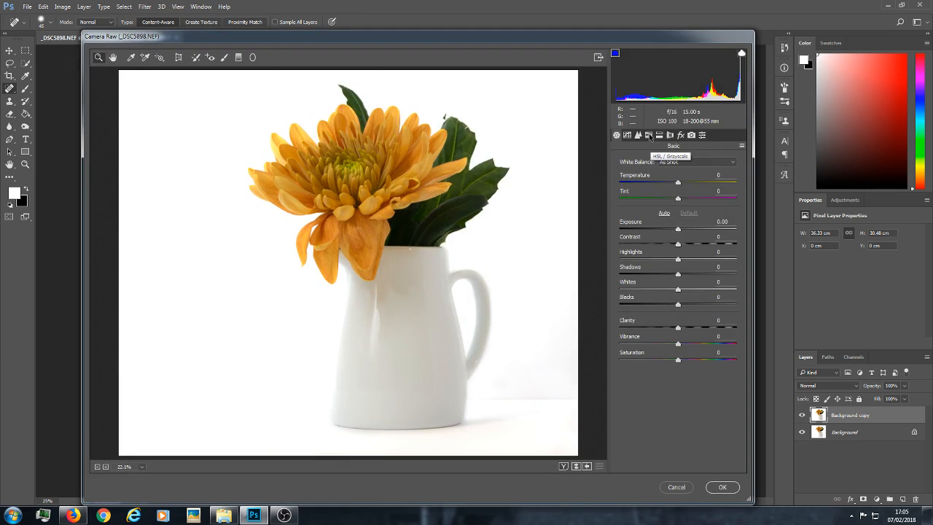
pyautogui.click(649, 135)
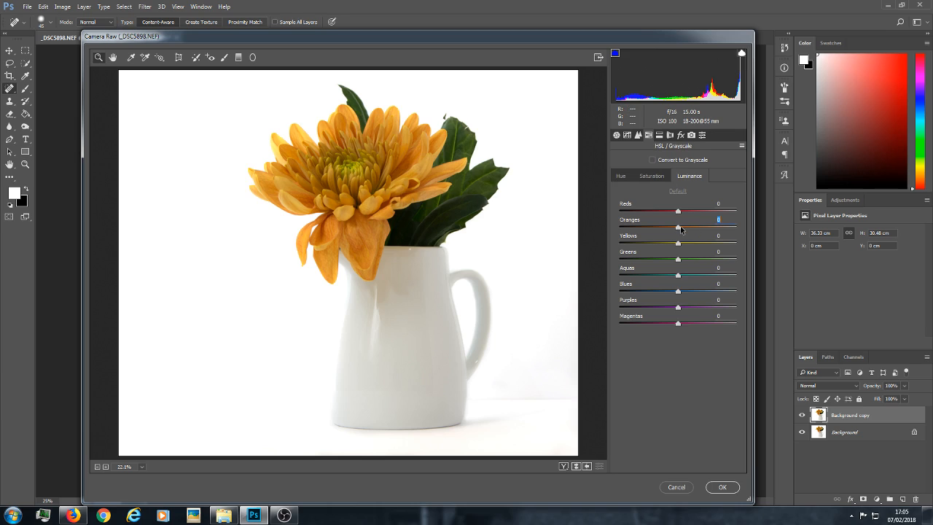
pyautogui.moveTo(680, 229); pyautogui.dragTo(694, 261)
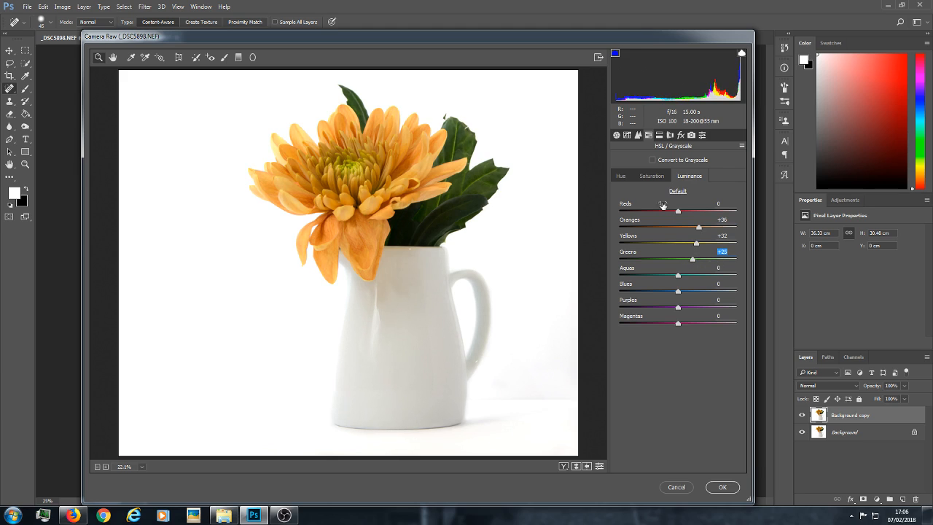
pyautogui.click(655, 179)
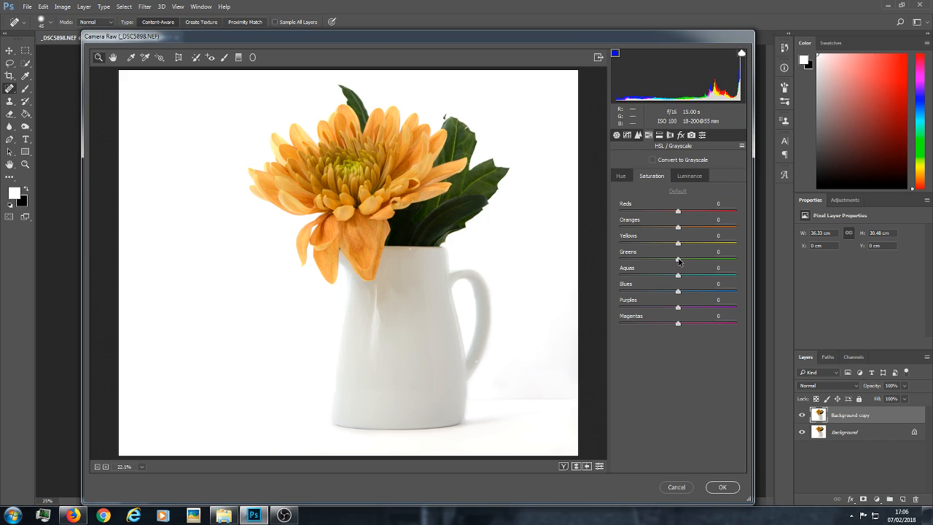
pyautogui.moveTo(678, 261)
pyautogui.mouseDown()
pyautogui.moveTo(652, 261)
pyautogui.moveTo(734, 261)
pyautogui.moveTo(655, 259)
pyautogui.moveTo(691, 261)
pyautogui.moveTo(679, 260)
pyautogui.mouseUp()
pyautogui.write('0')
pyautogui.click(692, 176)
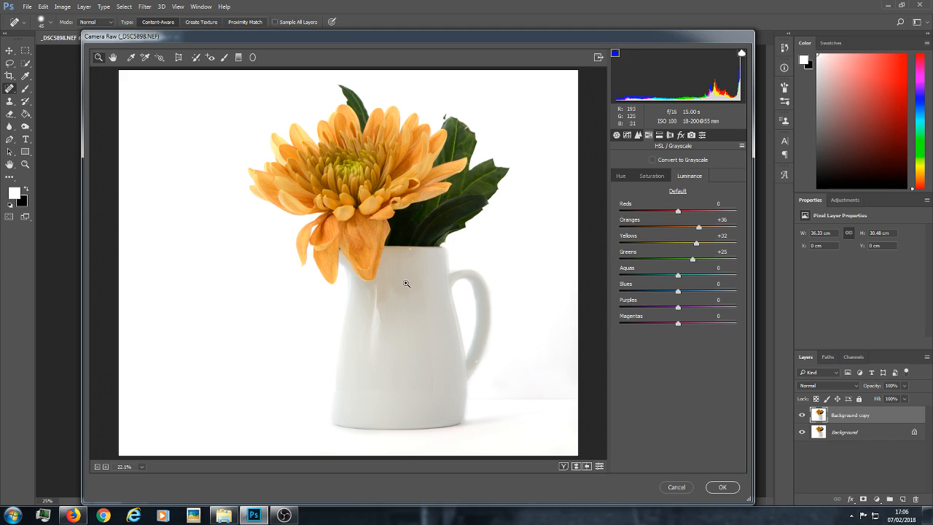
# Compare the luminance settings with the defaults, raise the Greens luminance to +84 and apply the Camera Raw filter.
pyautogui.click(598, 467)
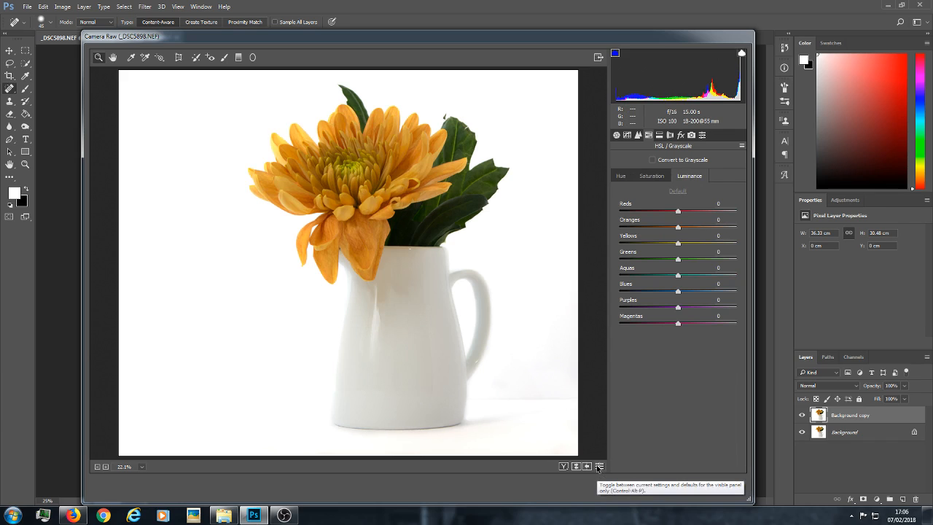
pyautogui.click(598, 466)
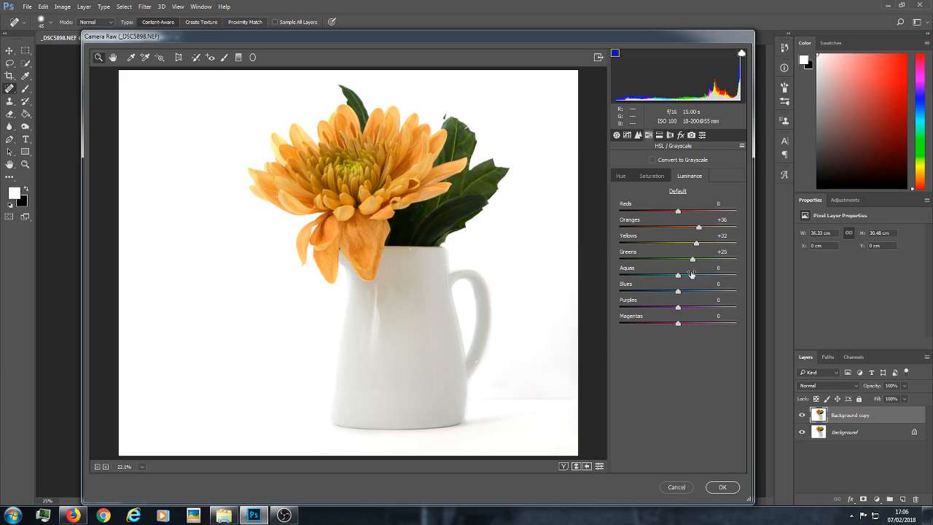
pyautogui.moveTo(692, 259); pyautogui.dragTo(726, 259)
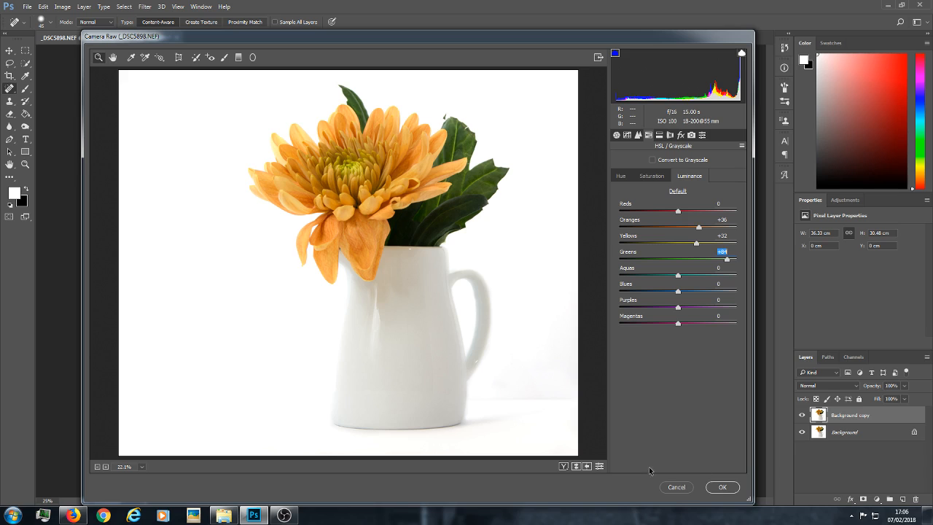
pyautogui.click(721, 487)
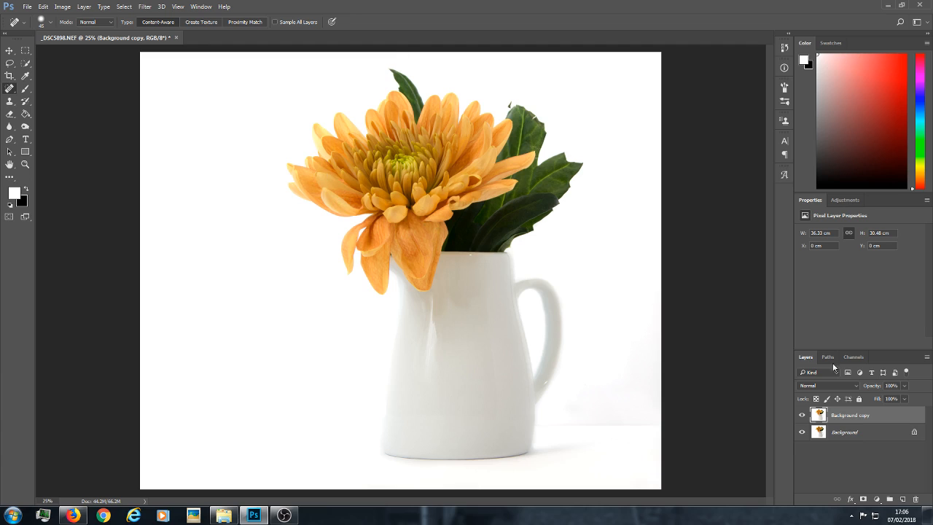
# Add a layer mask to the Background copy layer, select the Brush tool and invert the mask to black.
pyautogui.click(864, 499)
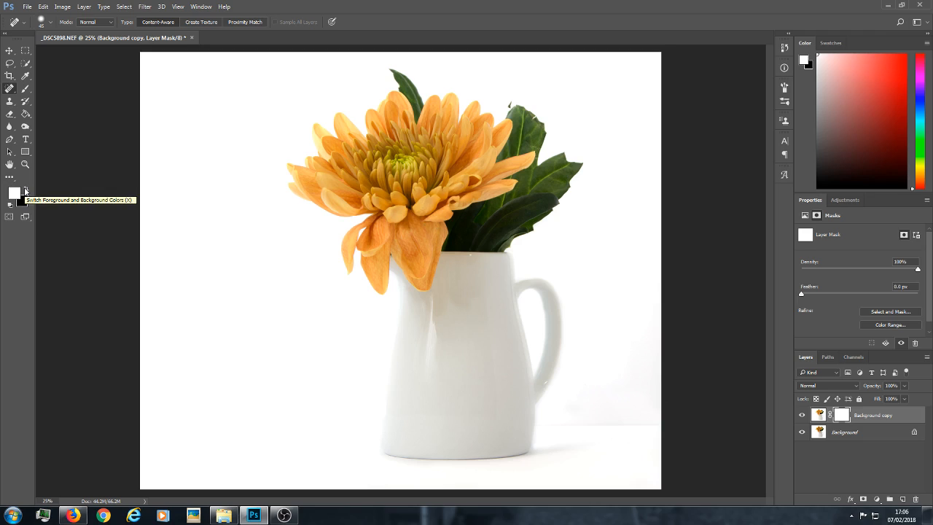
pyautogui.click(26, 189)
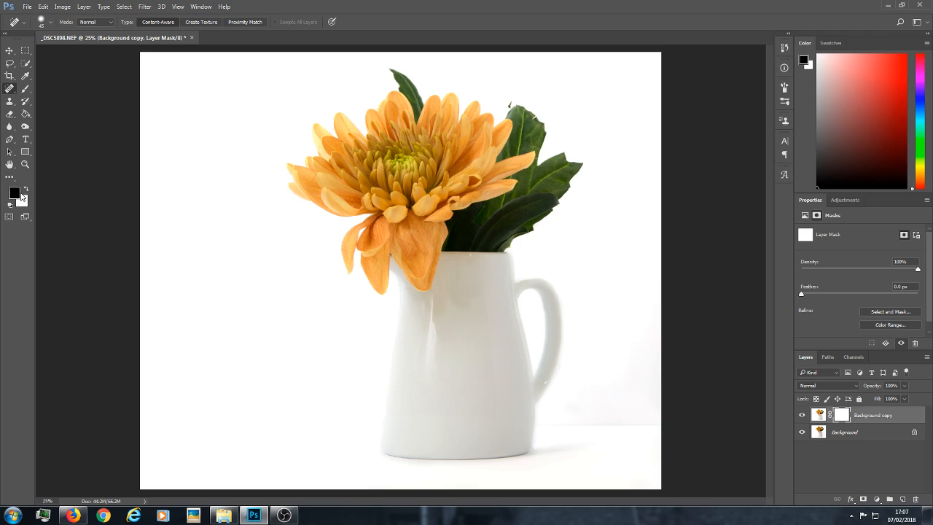
pyautogui.click(26, 90)
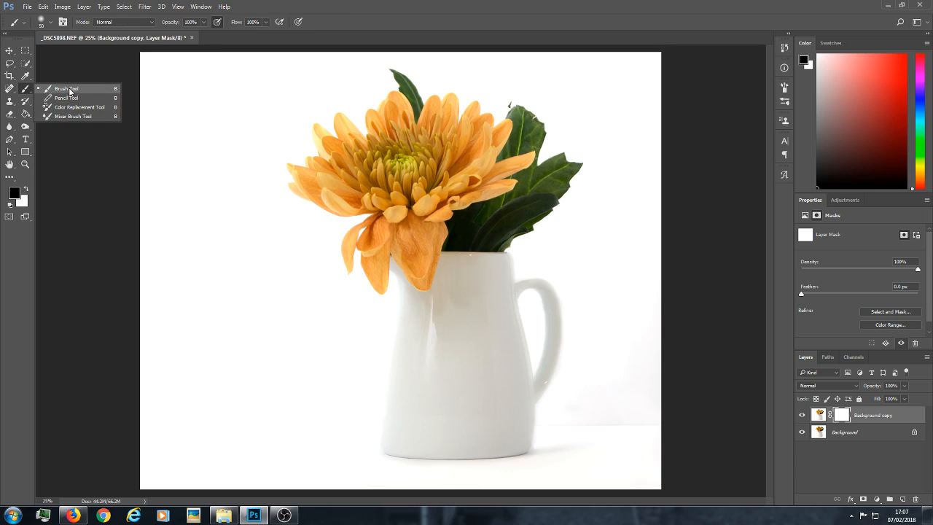
pyautogui.click(68, 89)
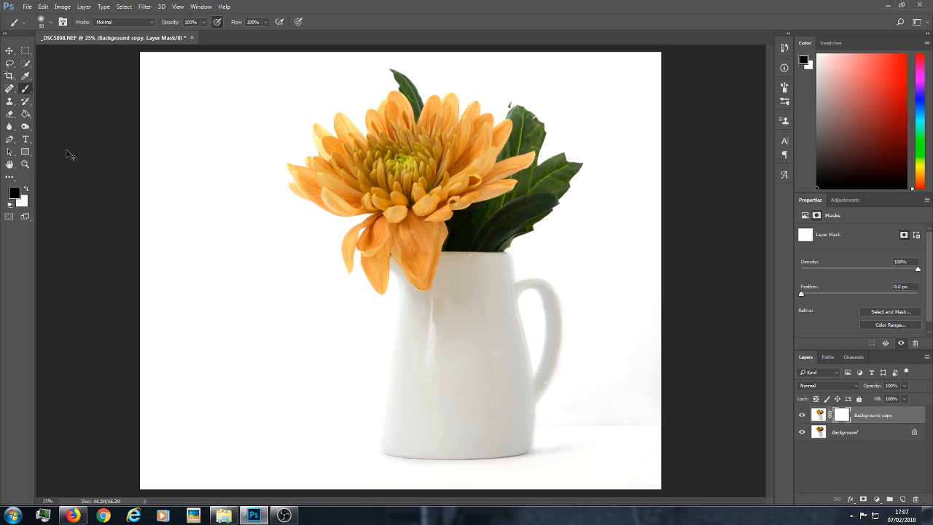
pyautogui.hotkey('ctrl', 'i')
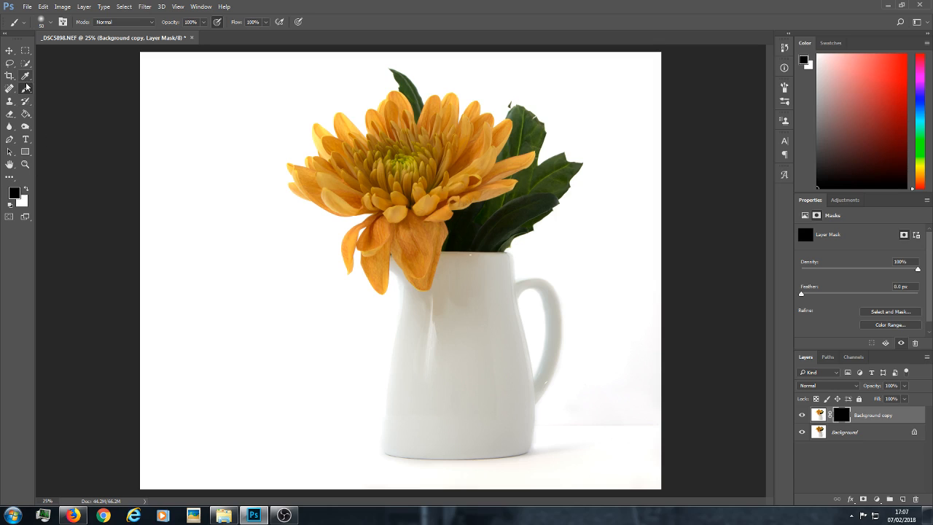
# Paint white on the mask over the flower's petals and the green leaves with the brush enlarged to 250.
pyautogui.click(26, 190)
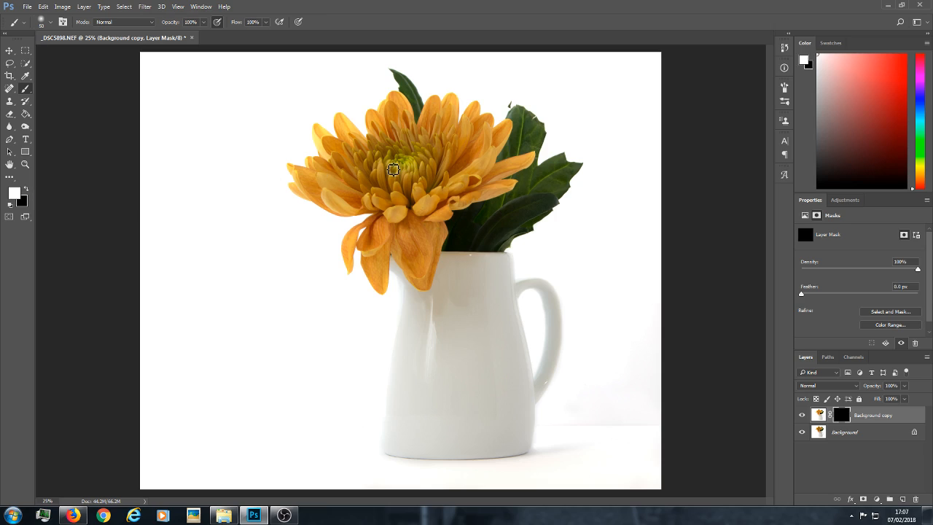
pyautogui.press(']')
pyautogui.press(']')
pyautogui.press(']')
pyautogui.press(']')
pyautogui.press(']')
pyautogui.press(']')
pyautogui.press(']')
pyautogui.press(']')
pyautogui.press(']')
pyautogui.press(']')
pyautogui.moveTo(387, 138)
pyautogui.mouseDown()
pyautogui.moveTo(373, 171)
pyautogui.moveTo(389, 187)
pyautogui.mouseUp()
pyautogui.moveTo(344, 149)
pyautogui.mouseDown()
pyautogui.moveTo(357, 178)
pyautogui.moveTo(387, 193)
pyautogui.moveTo(420, 120)
pyautogui.moveTo(442, 127)
pyautogui.moveTo(436, 173)
pyautogui.moveTo(406, 198)
pyautogui.mouseUp()
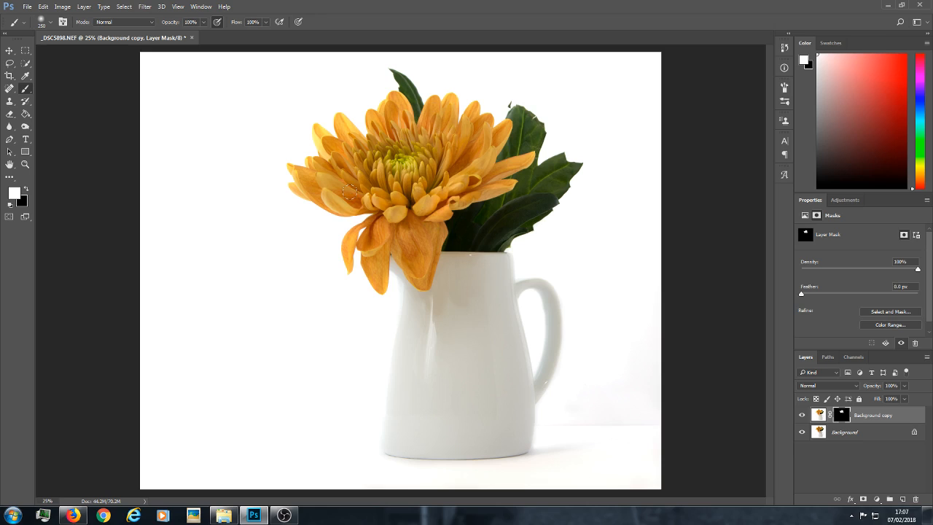
pyautogui.moveTo(350, 192)
pyautogui.mouseDown()
pyautogui.moveTo(431, 170)
pyautogui.moveTo(403, 194)
pyautogui.moveTo(330, 202)
pyautogui.moveTo(339, 172)
pyautogui.moveTo(322, 175)
pyautogui.moveTo(348, 182)
pyautogui.moveTo(411, 151)
pyautogui.moveTo(379, 155)
pyautogui.mouseUp()
pyautogui.moveTo(376, 113)
pyautogui.mouseDown()
pyautogui.moveTo(431, 135)
pyautogui.moveTo(465, 124)
pyautogui.moveTo(430, 175)
pyautogui.moveTo(470, 151)
pyautogui.moveTo(435, 194)
pyautogui.moveTo(475, 179)
pyautogui.moveTo(396, 210)
pyautogui.moveTo(409, 251)
pyautogui.moveTo(381, 244)
pyautogui.mouseUp()
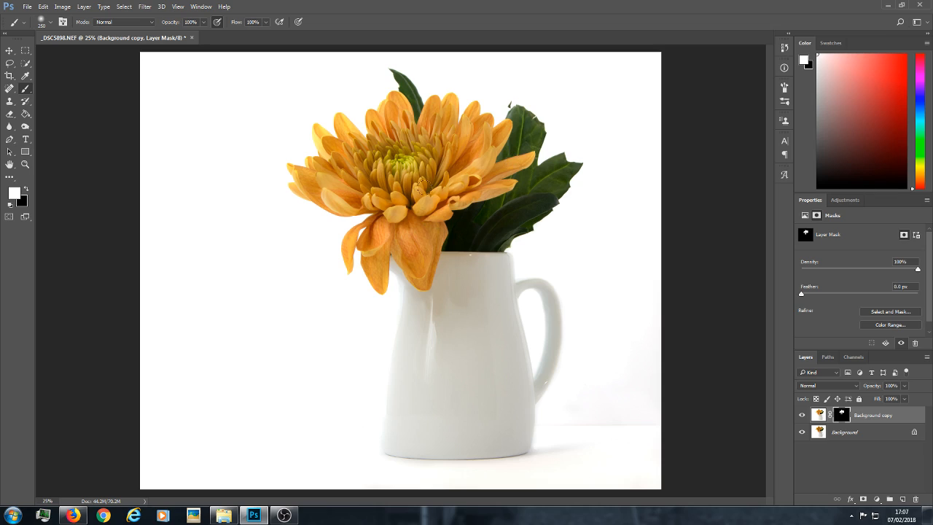
pyautogui.moveTo(518, 126)
pyautogui.mouseDown()
pyautogui.moveTo(515, 162)
pyautogui.moveTo(541, 177)
pyautogui.moveTo(496, 212)
pyautogui.mouseUp()
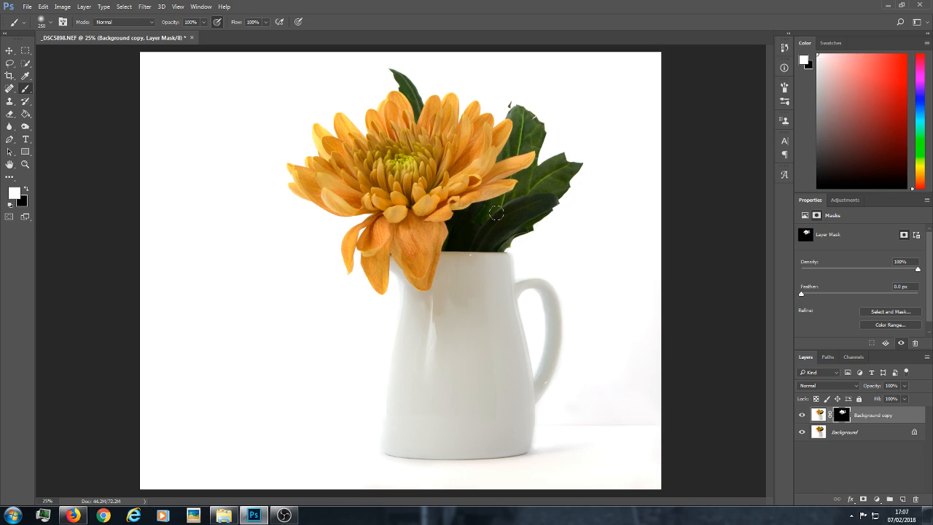
pyautogui.moveTo(328, 189)
pyautogui.mouseDown()
pyautogui.moveTo(310, 179)
pyautogui.moveTo(490, 183)
pyautogui.mouseUp()
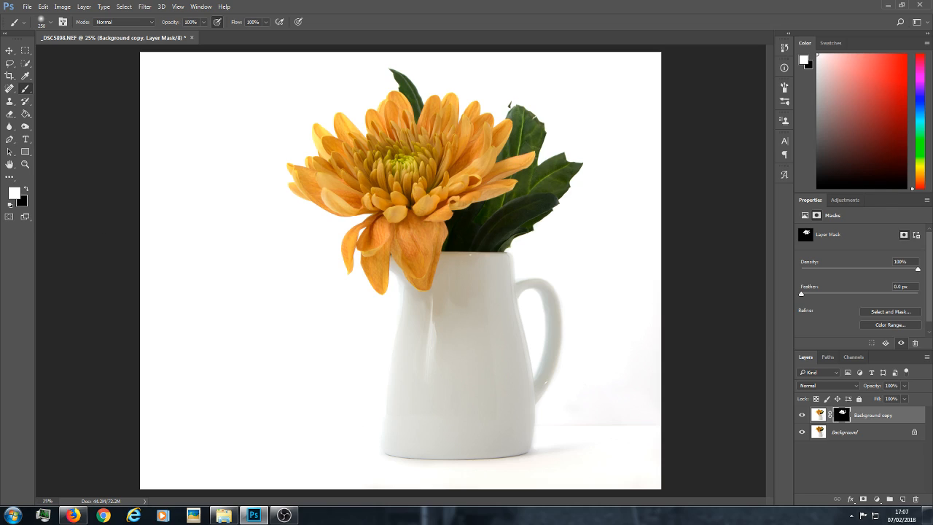
# Brush black on the mask over the flower's centre, return to white, and compare the image with the layer hidden and shown.
pyautogui.click(27, 189)
pyautogui.moveTo(408, 159)
pyautogui.mouseDown()
pyautogui.moveTo(379, 182)
pyautogui.moveTo(398, 161)
pyautogui.moveTo(408, 165)
pyautogui.moveTo(394, 171)
pyautogui.moveTo(383, 155)
pyautogui.moveTo(370, 172)
pyautogui.moveTo(366, 143)
pyautogui.mouseUp()
pyautogui.click(27, 189)
pyautogui.click(802, 415)
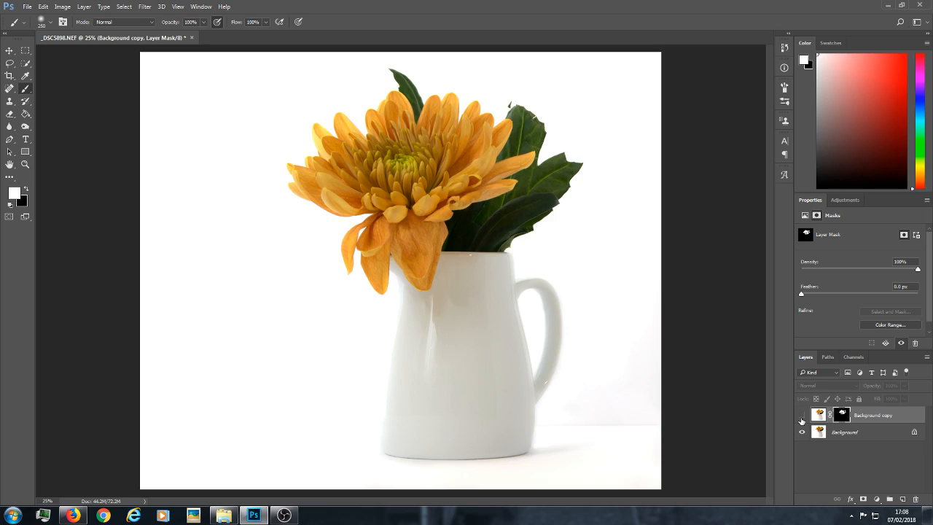
pyautogui.click(802, 415)
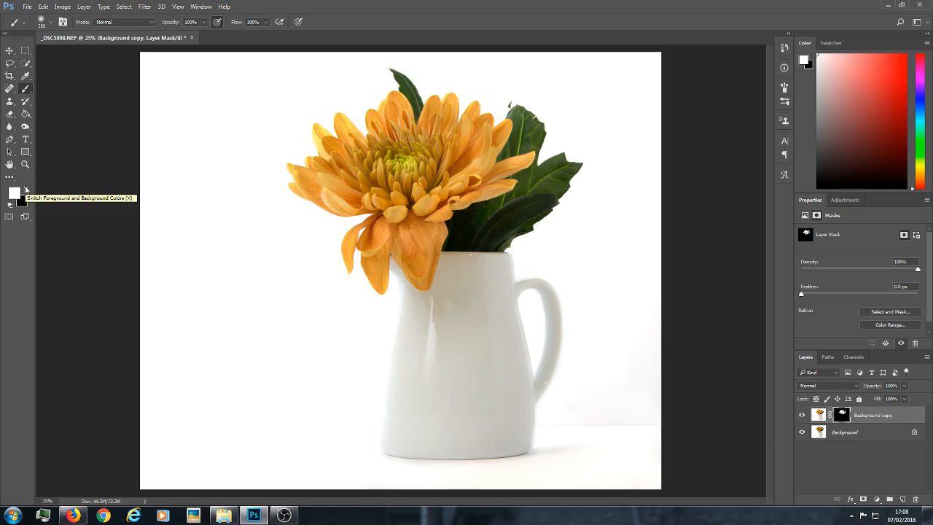
# Mask out the brightening on the flower's outer and inner petals with black, and repaint it with white.
pyautogui.click(25, 190)
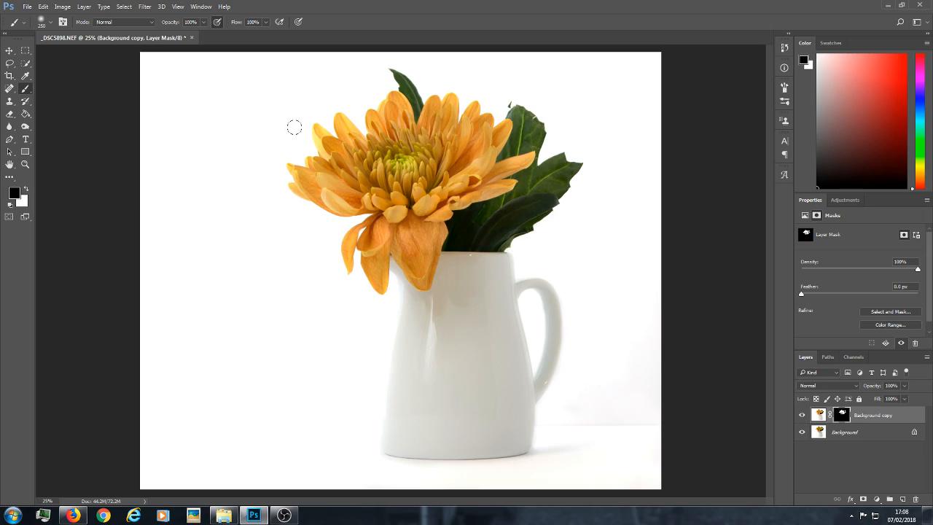
pyautogui.moveTo(310, 140)
pyautogui.mouseDown()
pyautogui.moveTo(341, 169)
pyautogui.moveTo(311, 126)
pyautogui.moveTo(357, 171)
pyautogui.moveTo(321, 134)
pyautogui.moveTo(337, 177)
pyautogui.moveTo(316, 164)
pyautogui.moveTo(338, 178)
pyautogui.moveTo(301, 177)
pyautogui.moveTo(385, 182)
pyautogui.mouseUp()
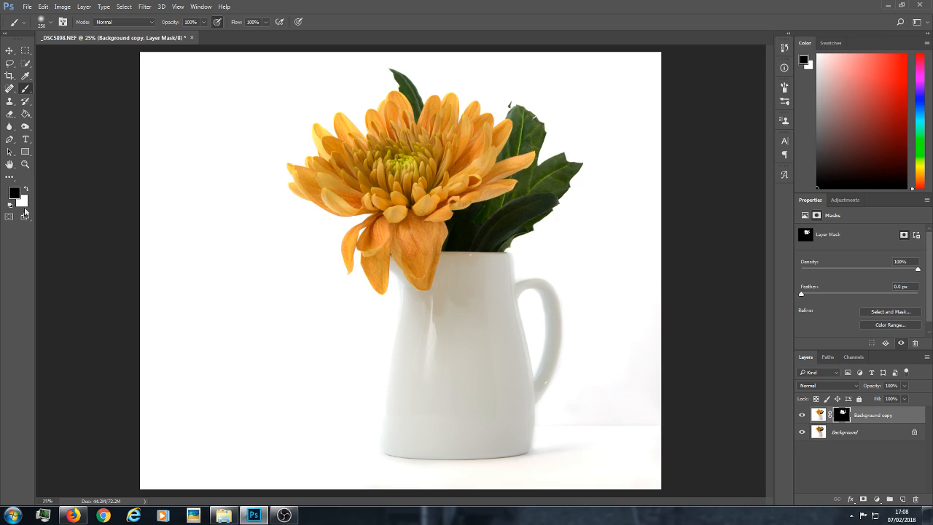
pyautogui.press('x')
pyautogui.moveTo(316, 169)
pyautogui.mouseDown()
pyautogui.moveTo(342, 194)
pyautogui.moveTo(319, 156)
pyautogui.moveTo(325, 161)
pyautogui.moveTo(325, 142)
pyautogui.moveTo(380, 202)
pyautogui.mouseUp()
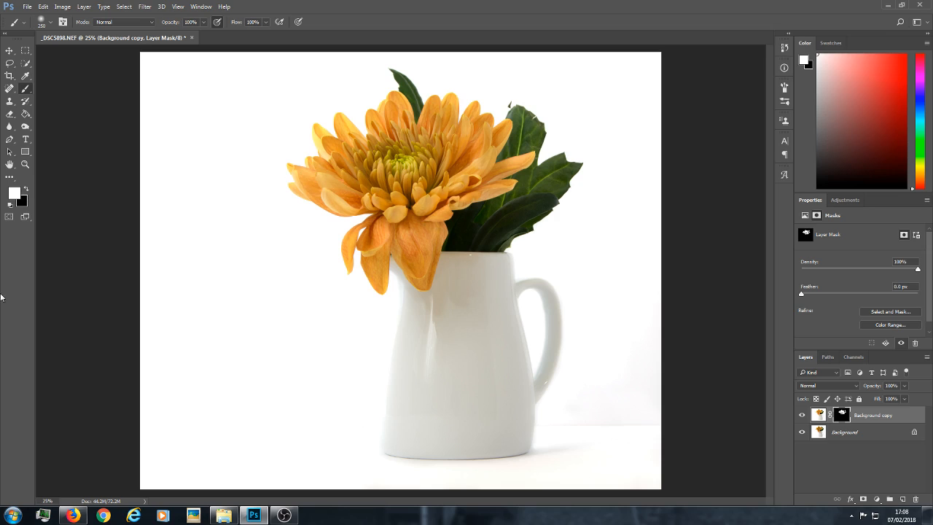
# Flatten the image and copy the Background to a new layer.
pyautogui.rightClick(873, 420)
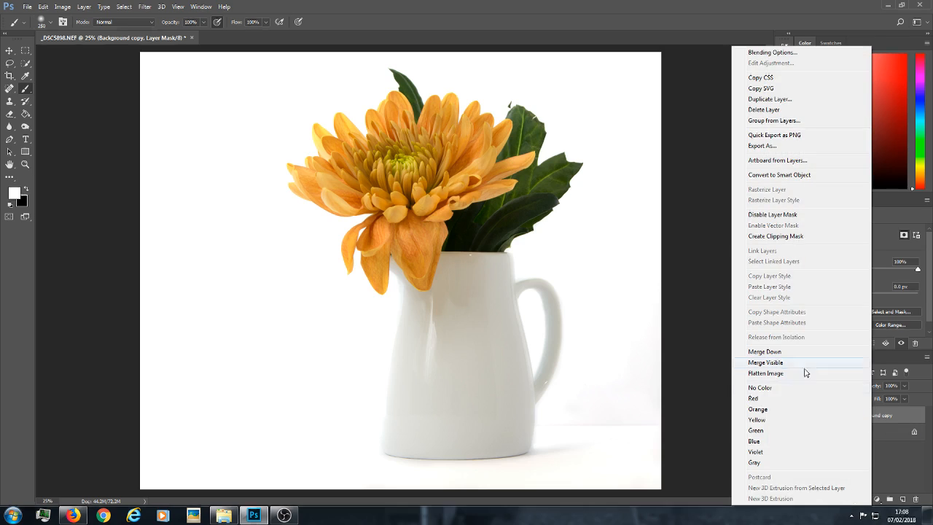
pyautogui.click(766, 373)
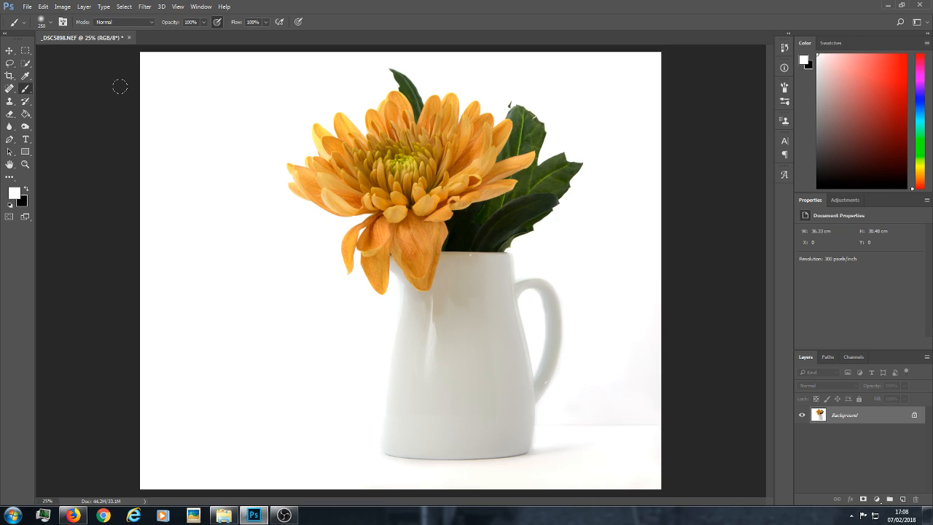
pyautogui.hotkey('ctrl', 'j')
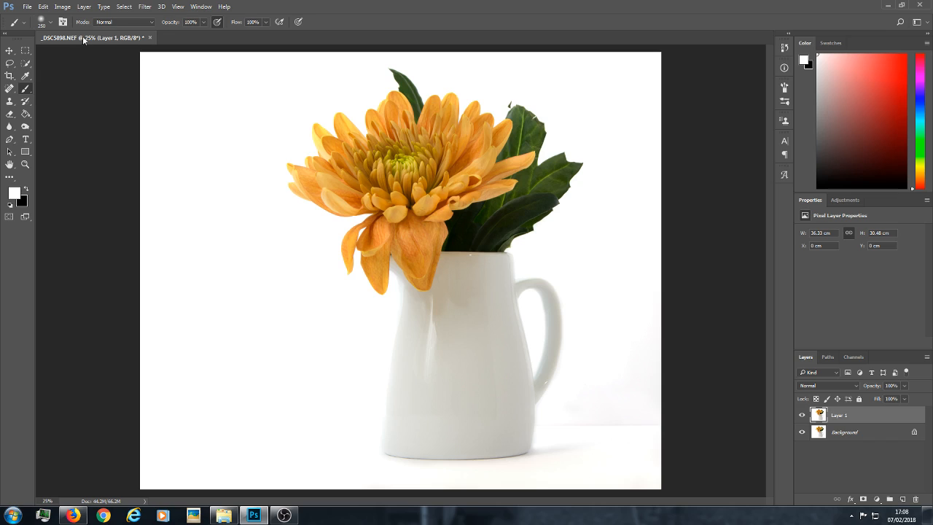
# Apply the High Pass filter to Layer 1 with a radius of 2 pixels.
pyautogui.click(146, 9)
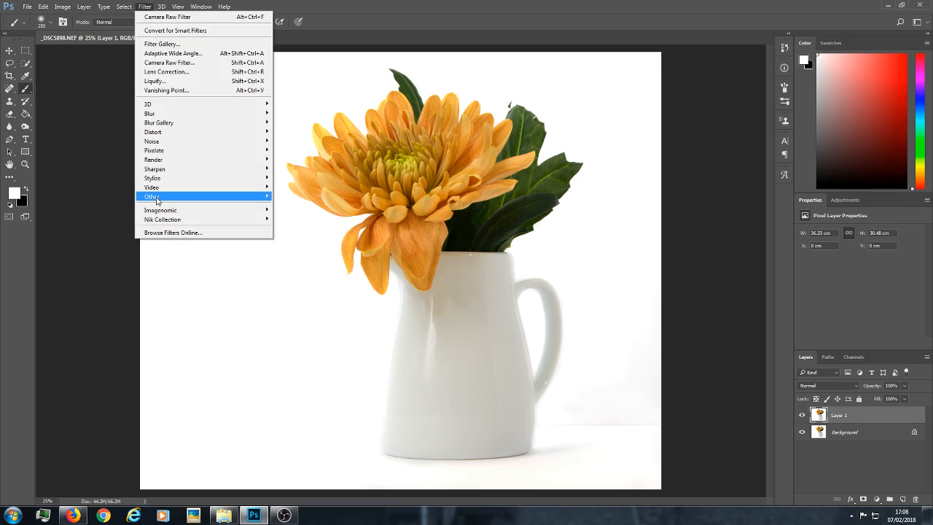
pyautogui.moveTo(156, 198)
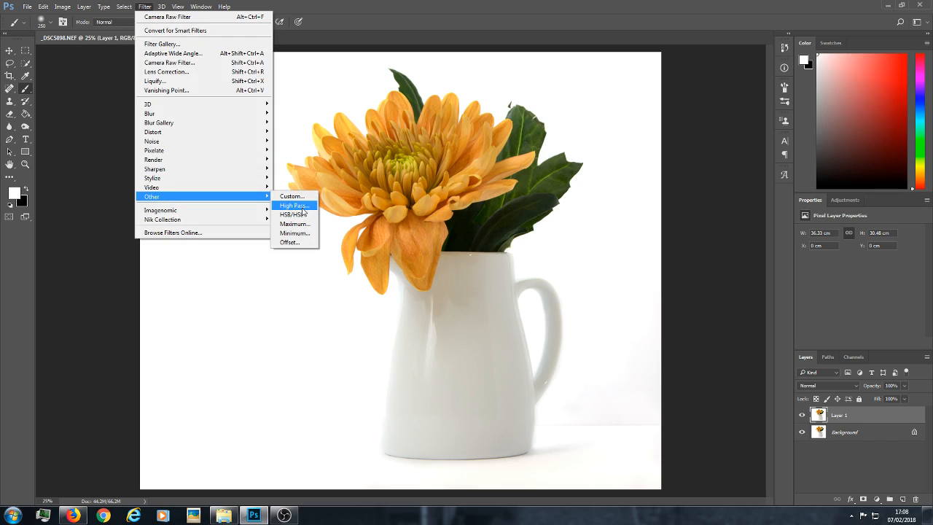
pyautogui.click(301, 206)
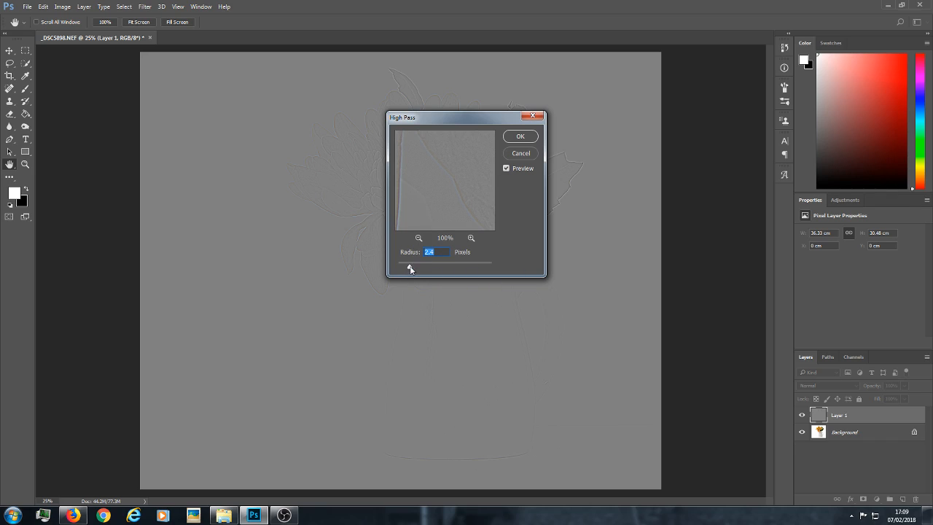
pyautogui.moveTo(410, 269)
pyautogui.mouseDown()
pyautogui.moveTo(491, 269)
pyautogui.moveTo(400, 269)
pyautogui.moveTo(410, 270)
pyautogui.mouseUp()
pyautogui.moveTo(409, 269); pyautogui.dragTo(414, 270)
pyautogui.click(411, 269)
pyautogui.write('2')
pyautogui.click(516, 137)
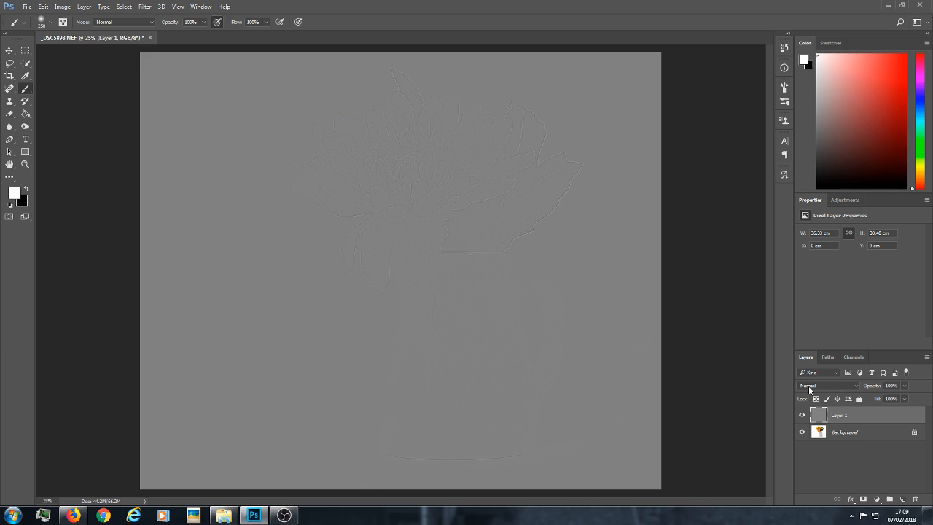
# Blend Layer 1 in Overlay mode and add a layer mask inverted to black.
pyautogui.click(855, 386)
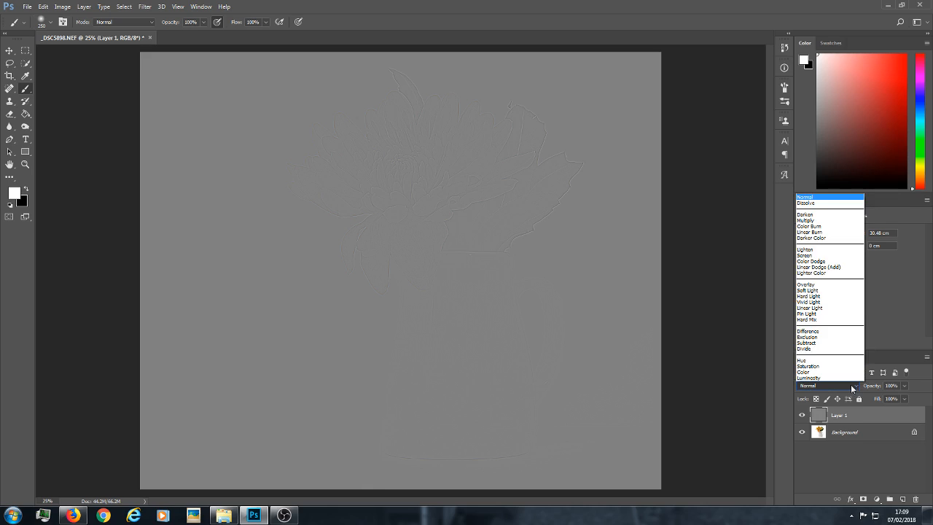
pyautogui.click(810, 284)
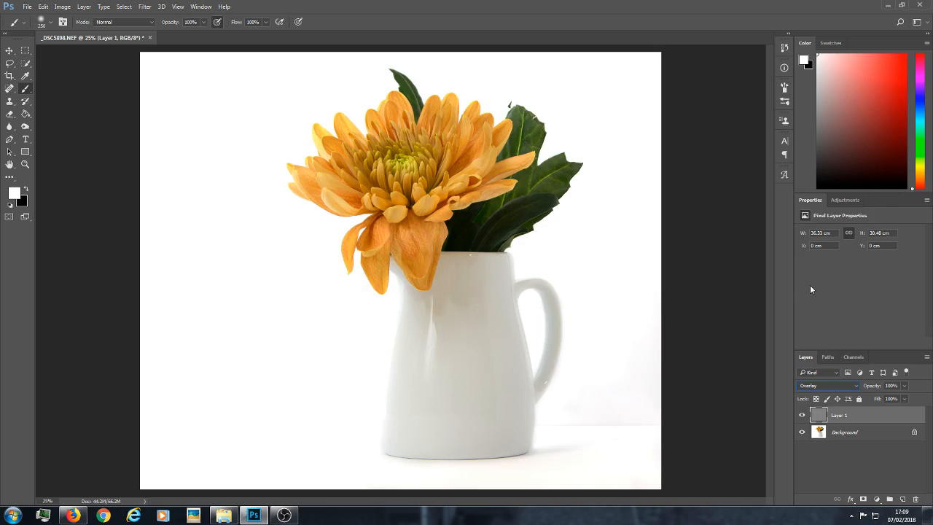
pyautogui.click(862, 499)
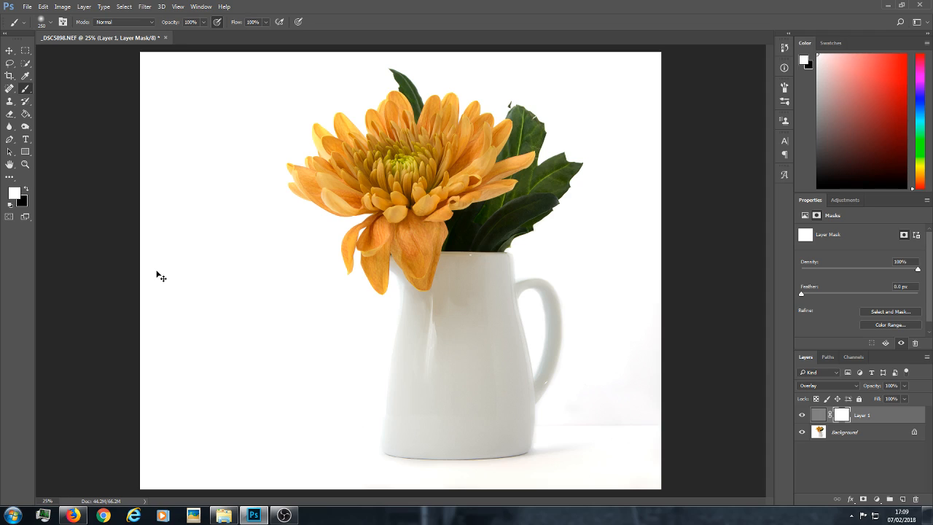
pyautogui.hotkey('ctrl', 'i')
# Reduce the brush size to 90 and paint white on Layer 1's mask over the flower to reveal the sharpening.
pyautogui.click(204, 22)
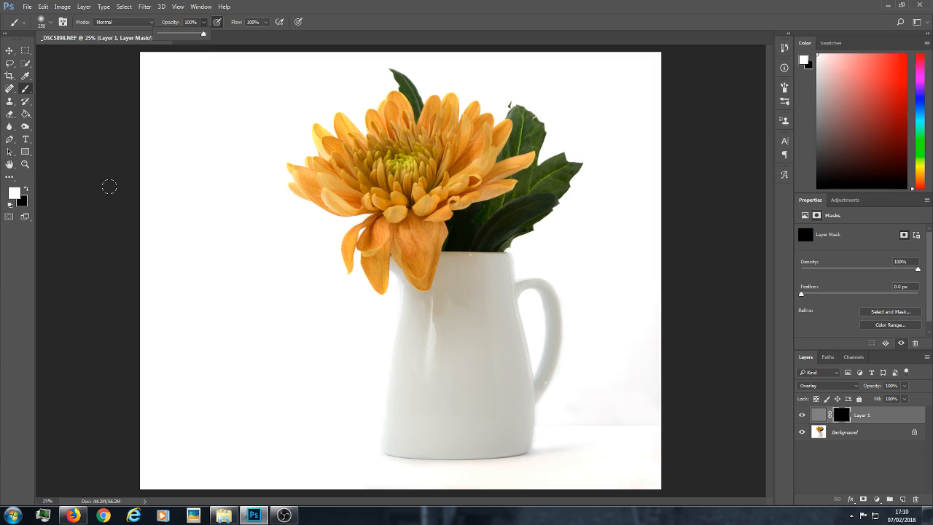
pyautogui.click(93, 189)
pyautogui.press('[')
pyautogui.press('[')
pyautogui.press('[')
pyautogui.press('[')
pyautogui.press('[')
pyautogui.press('[')
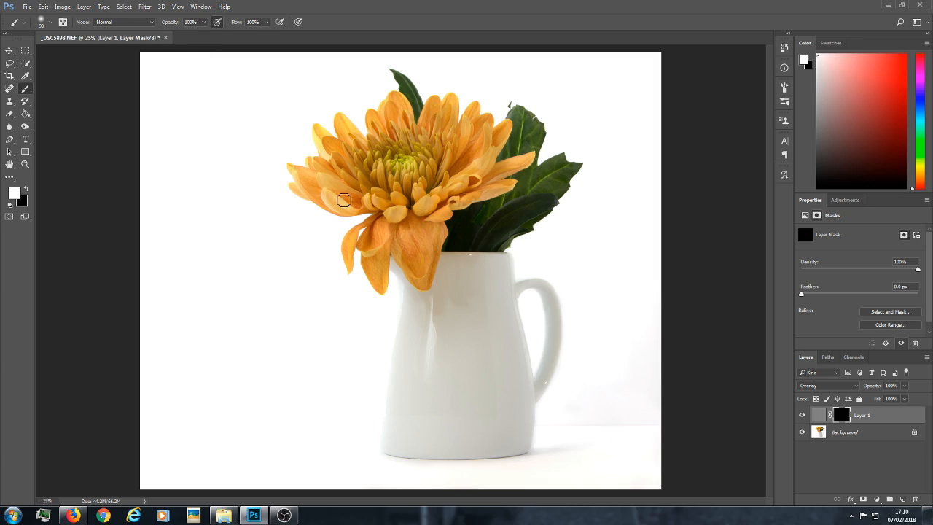
pyautogui.moveTo(360, 212)
pyautogui.mouseDown()
pyautogui.moveTo(376, 194)
pyautogui.moveTo(362, 218)
pyautogui.mouseUp()
pyautogui.moveTo(304, 191)
pyautogui.mouseDown()
pyautogui.moveTo(358, 147)
pyautogui.moveTo(343, 122)
pyautogui.moveTo(379, 166)
pyautogui.moveTo(379, 120)
pyautogui.moveTo(384, 147)
pyautogui.moveTo(398, 122)
pyautogui.moveTo(392, 108)
pyautogui.moveTo(391, 140)
pyautogui.moveTo(405, 112)
pyautogui.moveTo(415, 137)
pyautogui.moveTo(398, 130)
pyautogui.moveTo(398, 151)
pyautogui.moveTo(389, 146)
pyautogui.moveTo(379, 175)
pyautogui.moveTo(389, 193)
pyautogui.moveTo(392, 170)
pyautogui.moveTo(402, 198)
pyautogui.moveTo(397, 186)
pyautogui.moveTo(377, 195)
pyautogui.moveTo(378, 204)
pyautogui.moveTo(401, 207)
pyautogui.moveTo(390, 240)
pyautogui.moveTo(367, 256)
pyautogui.moveTo(383, 255)
pyautogui.moveTo(360, 234)
pyautogui.moveTo(354, 256)
pyautogui.moveTo(355, 271)
pyautogui.moveTo(392, 253)
pyautogui.moveTo(384, 293)
pyautogui.moveTo(399, 238)
pyautogui.moveTo(406, 273)
pyautogui.moveTo(425, 283)
pyautogui.moveTo(436, 240)
pyautogui.moveTo(436, 279)
pyautogui.moveTo(453, 200)
pyautogui.moveTo(432, 200)
pyautogui.moveTo(420, 149)
pyautogui.moveTo(402, 160)
pyautogui.moveTo(407, 143)
pyautogui.moveTo(410, 165)
pyautogui.moveTo(428, 158)
pyautogui.moveTo(420, 161)
pyautogui.moveTo(406, 123)
pyautogui.moveTo(435, 118)
pyautogui.moveTo(454, 130)
pyautogui.moveTo(445, 169)
pyautogui.moveTo(454, 150)
pyautogui.moveTo(483, 150)
pyautogui.moveTo(489, 133)
pyautogui.moveTo(499, 152)
pyautogui.moveTo(471, 182)
pyautogui.moveTo(539, 175)
pyautogui.moveTo(538, 159)
pyautogui.moveTo(478, 188)
pyautogui.moveTo(513, 186)
pyautogui.moveTo(473, 203)
pyautogui.moveTo(496, 135)
pyautogui.moveTo(471, 120)
pyautogui.moveTo(477, 130)
pyautogui.moveTo(481, 116)
pyautogui.moveTo(439, 113)
pyautogui.moveTo(422, 147)
pyautogui.moveTo(410, 120)
pyautogui.moveTo(562, 188)
pyautogui.moveTo(556, 173)
pyautogui.moveTo(530, 172)
pyautogui.mouseUp()
# Compare the image with the sharpening layer hidden and shown, and flatten the image.
pyautogui.click(802, 415)
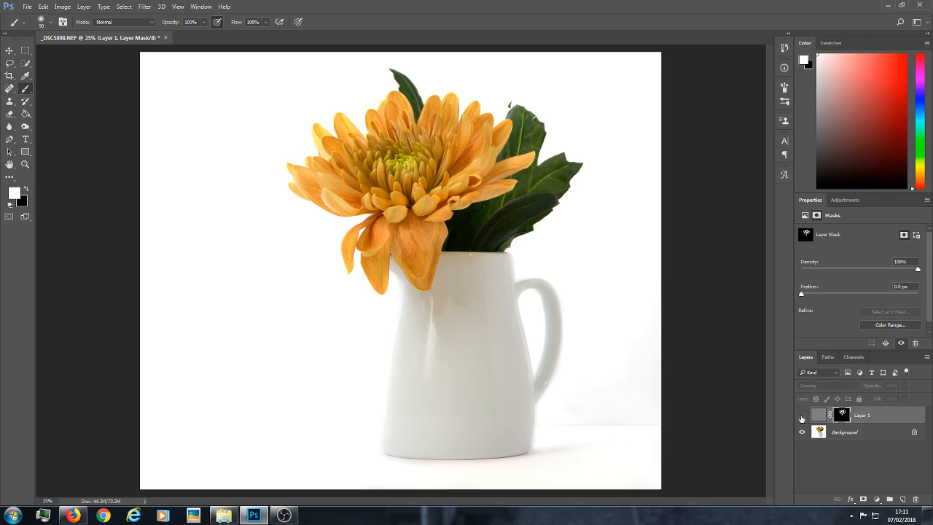
pyautogui.click(802, 415)
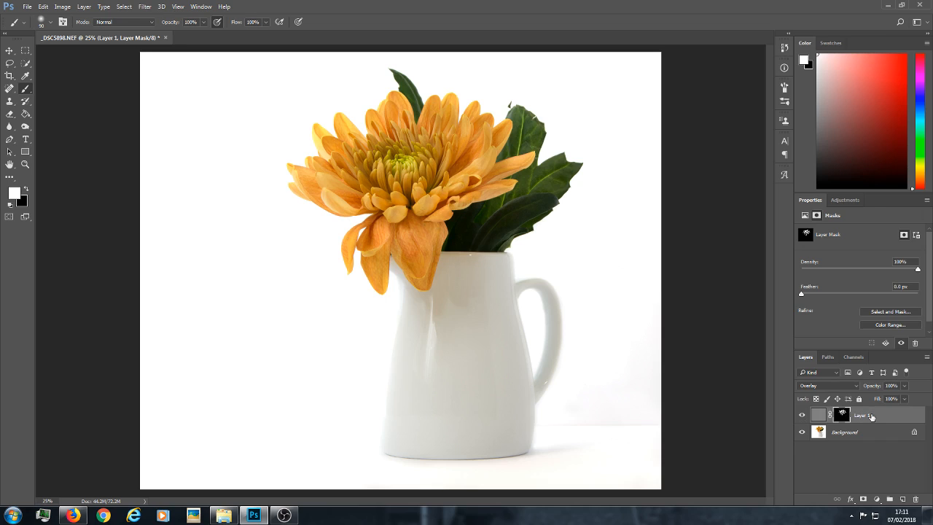
pyautogui.rightClick(868, 415)
pyautogui.click(758, 373)
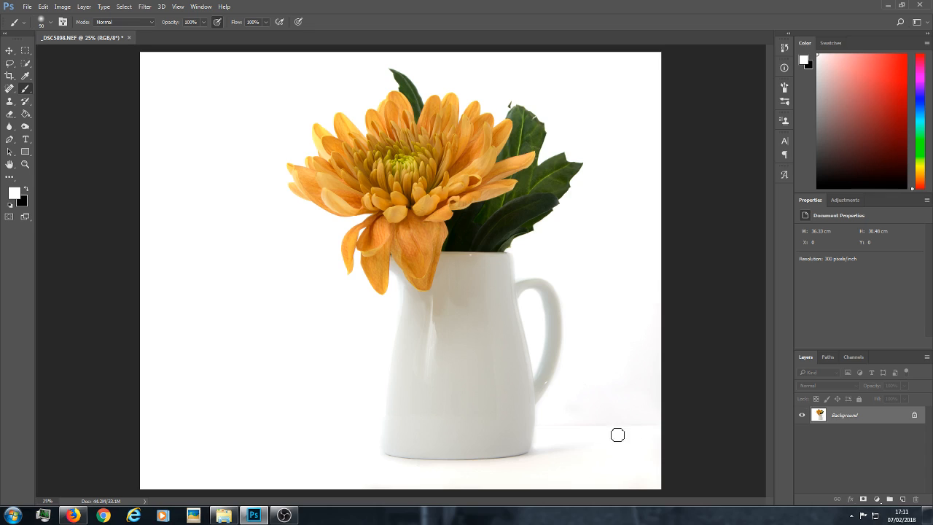
# Paint with the Spot Healing Brush in Content-Aware mode along the faint table-edge line beside the jug.
pyautogui.click(11, 89)
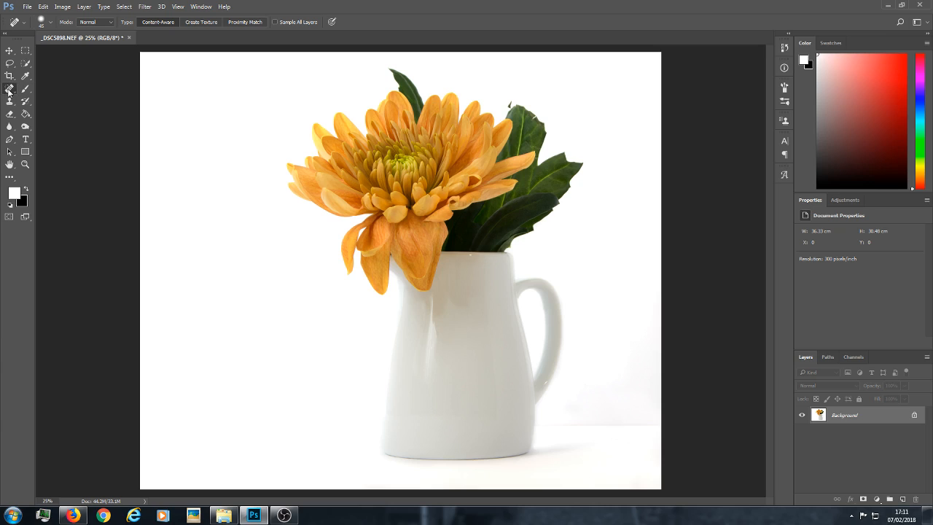
pyautogui.rightClick(9, 89)
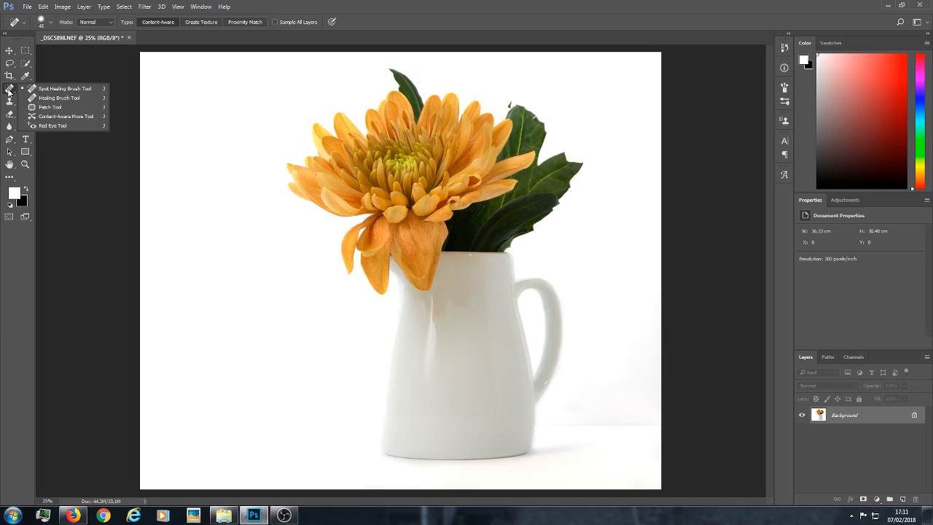
pyautogui.click(64, 89)
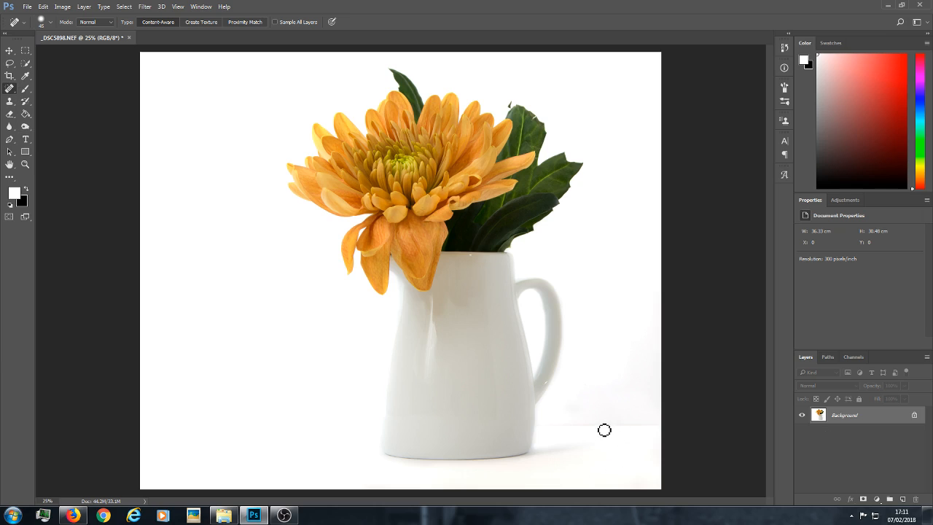
pyautogui.moveTo(599, 425); pyautogui.dragTo(636, 422)
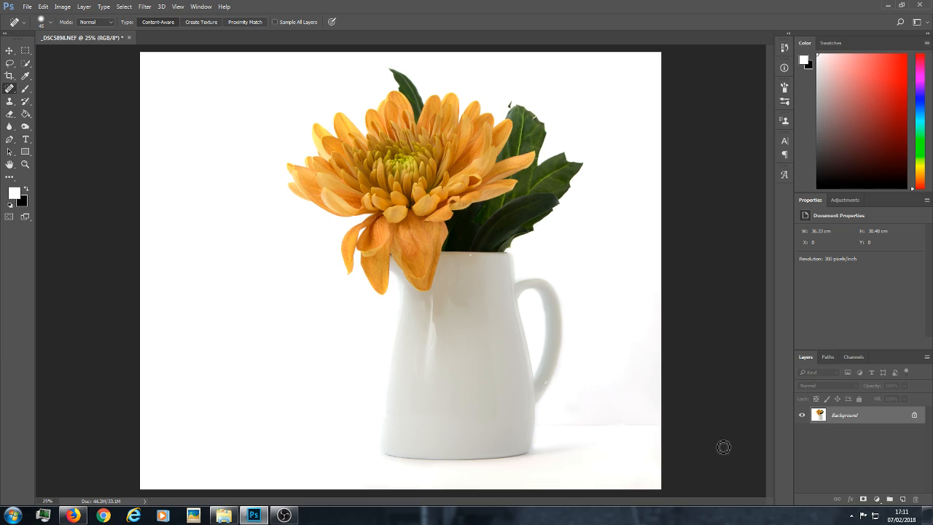